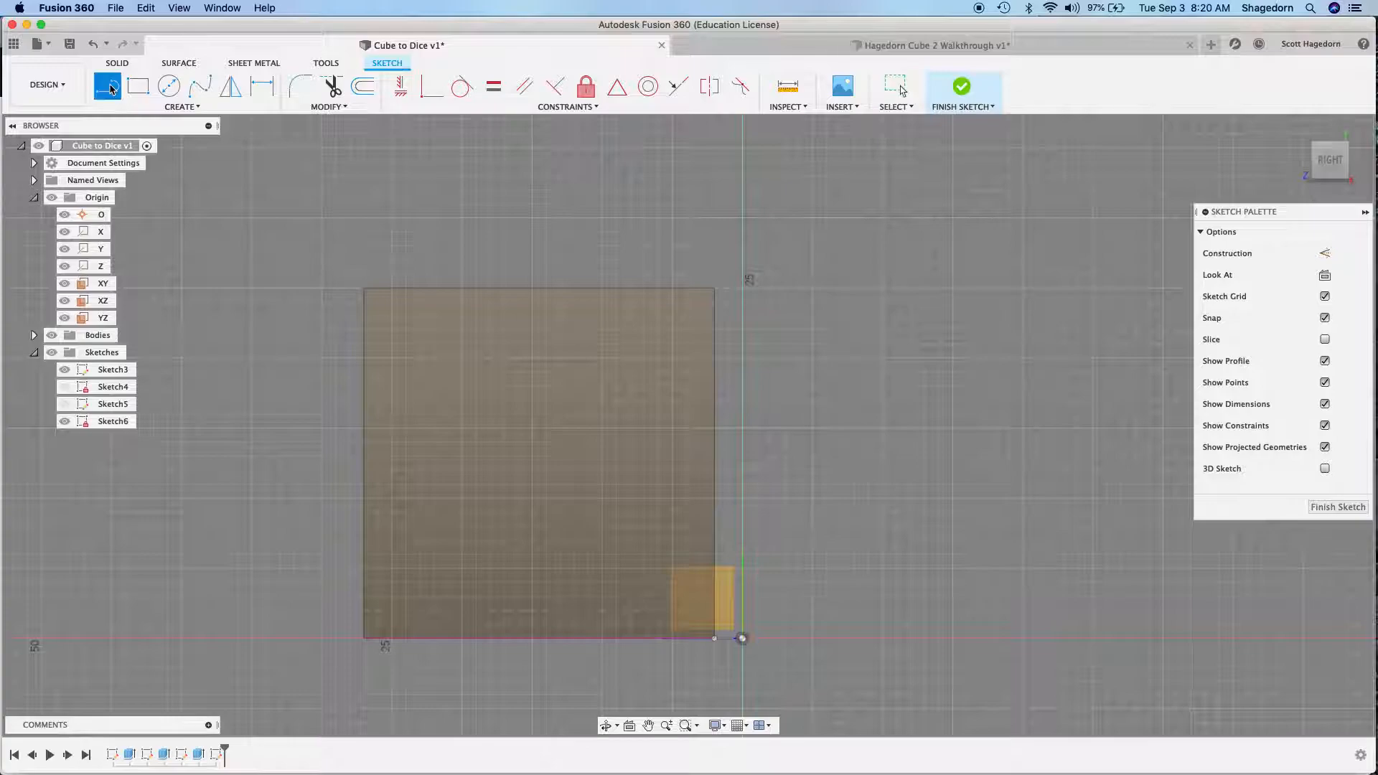
Step: Sketch a vertical construction line across the full 25 mm height of the square, about 11.9 mm from its left edge
{"action": "left_click", "coordinate": [531, 290]}
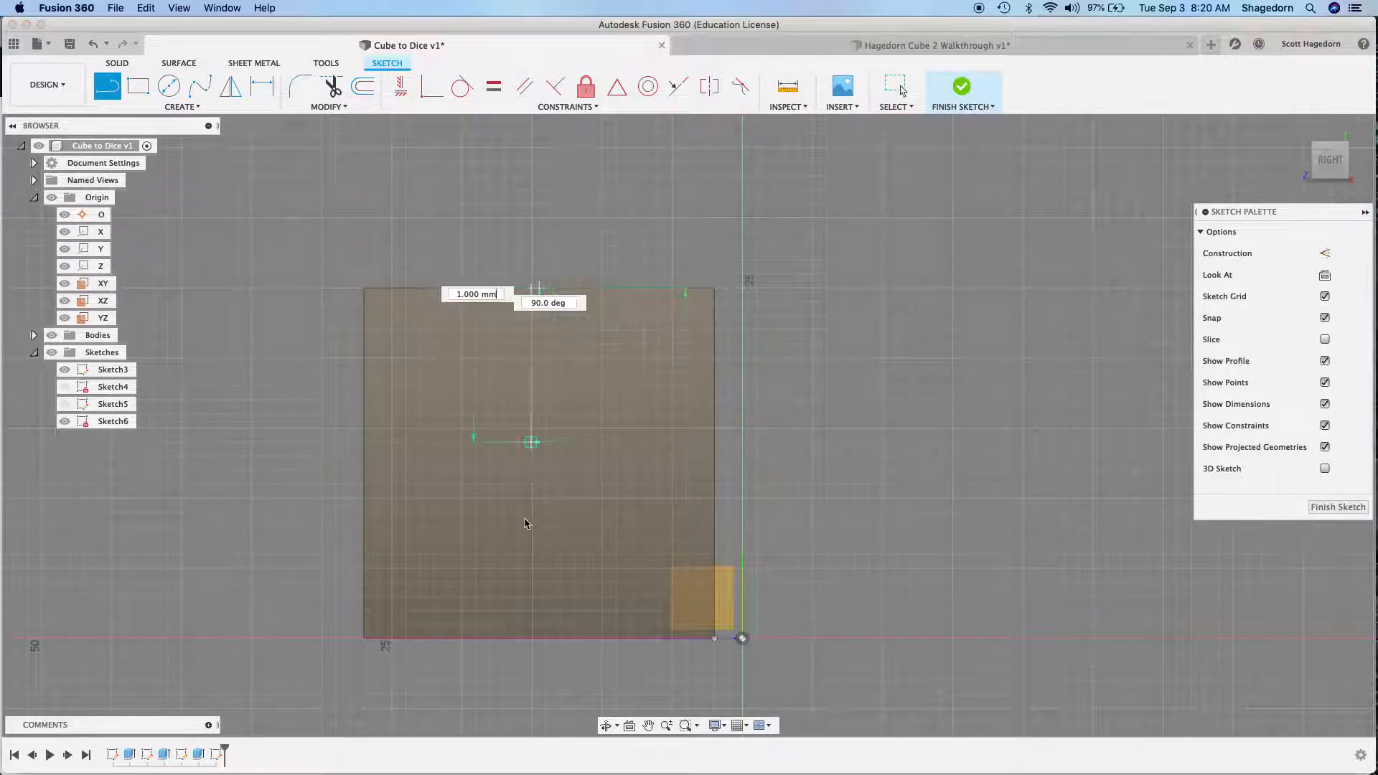
{"action": "left_click", "coordinate": [531, 637]}
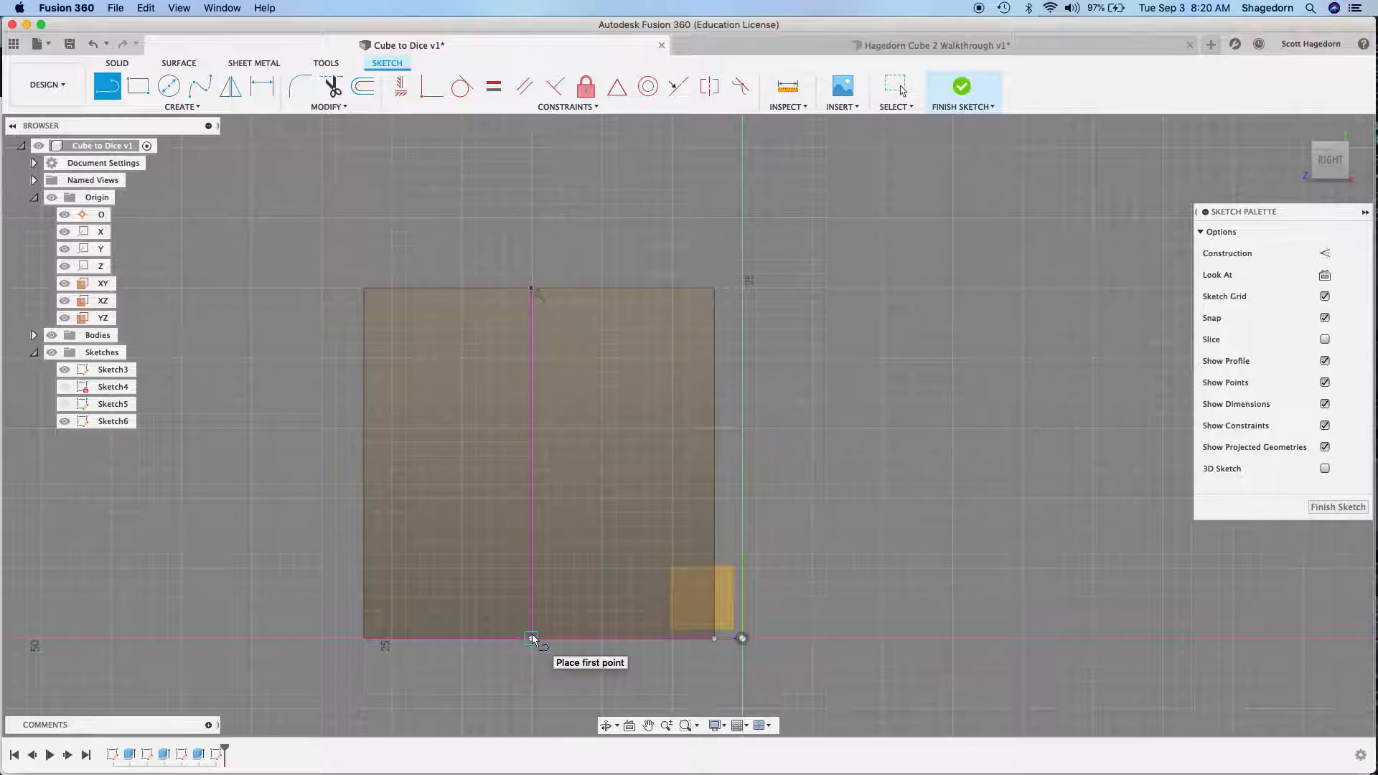
{"action": "key", "text": "Escape"}
{"action": "left_click", "coordinate": [534, 528]}
{"action": "key", "text": "x"}
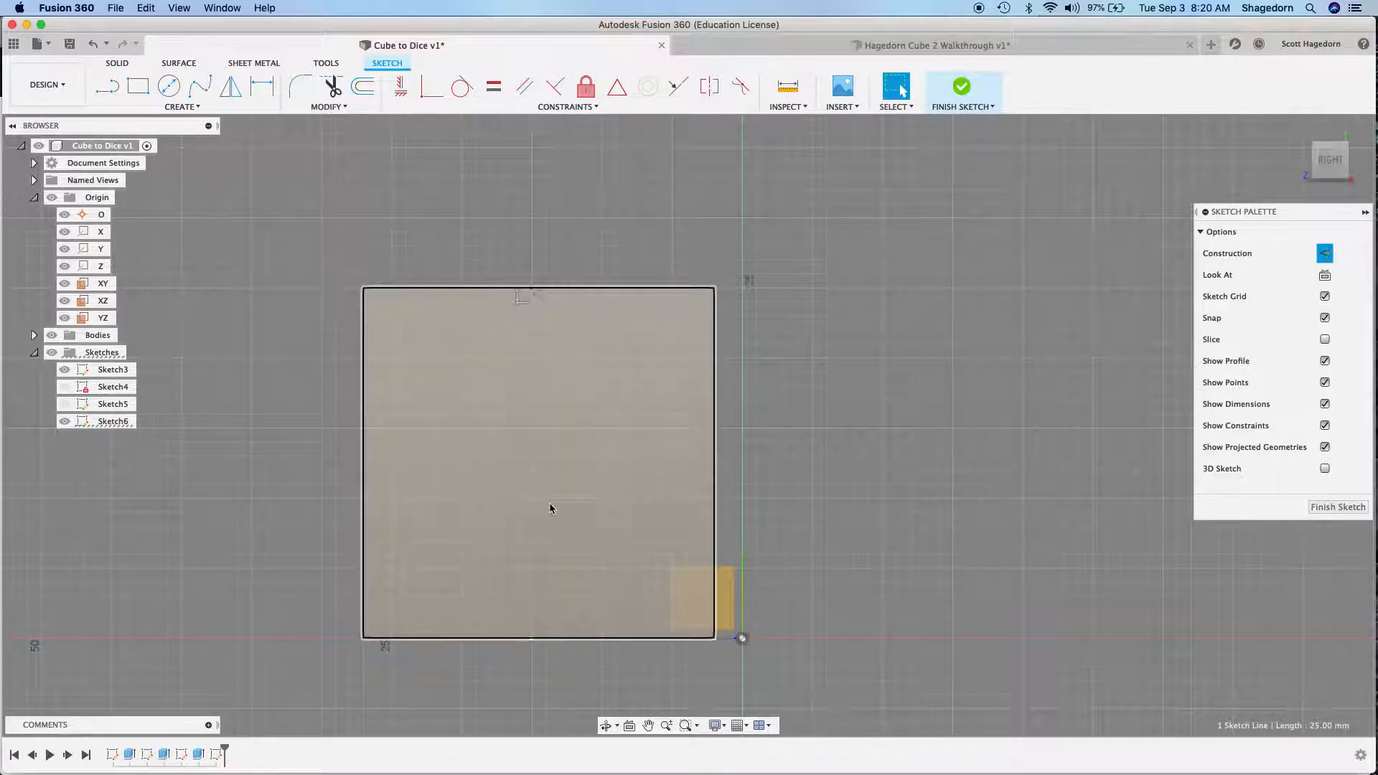
Step: Dimension the vertical construction line 12.5 mm from the square's left edge
{"action": "key", "text": "d"}
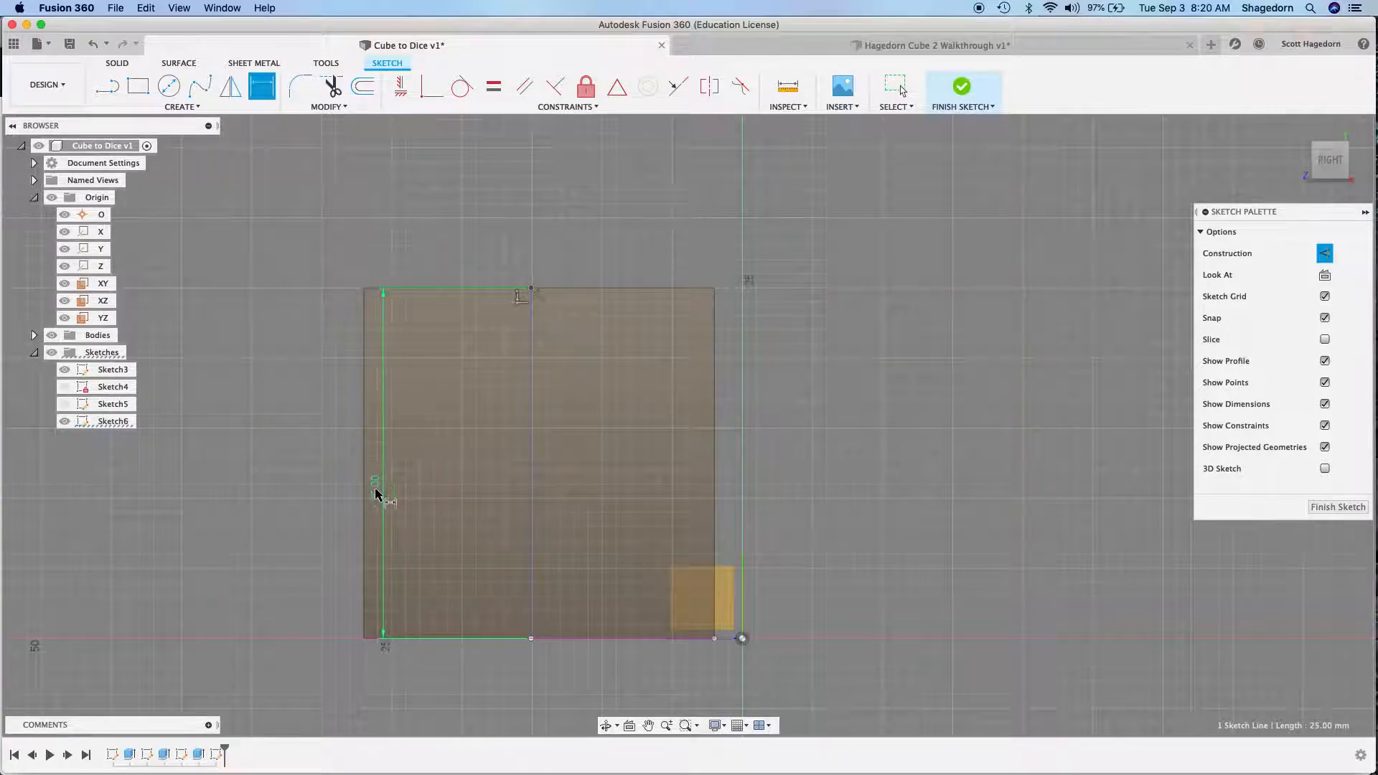
{"action": "left_click", "coordinate": [365, 494]}
{"action": "left_click", "coordinate": [530, 502]}
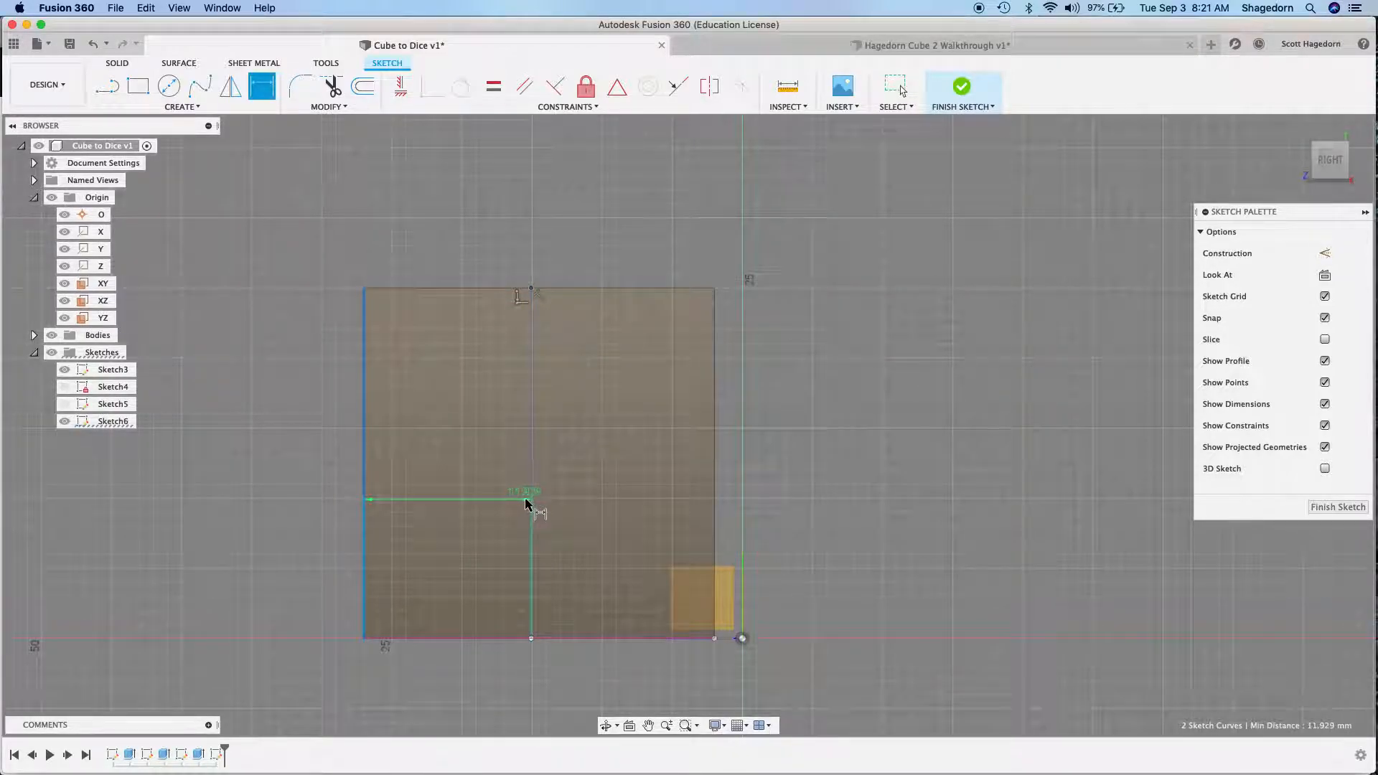
{"action": "left_click", "coordinate": [498, 223]}
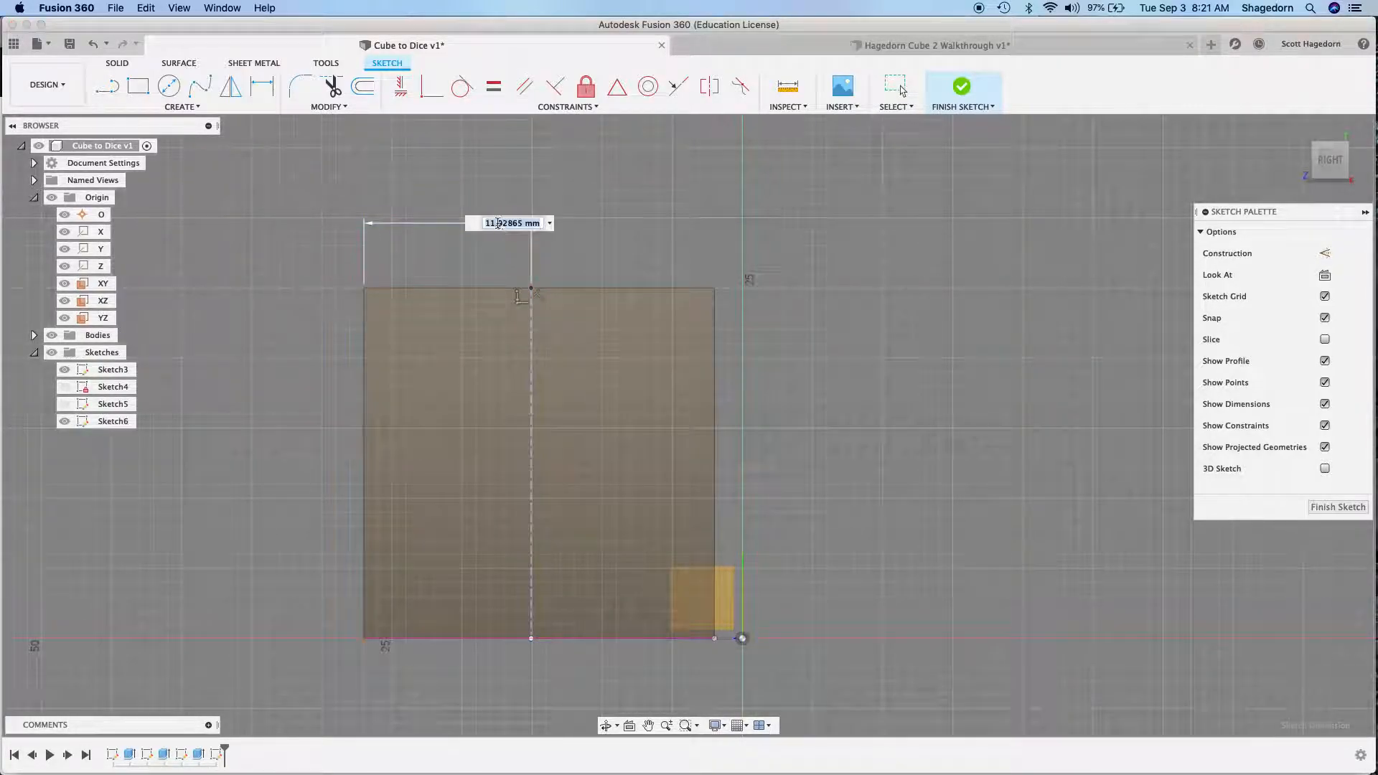
{"action": "type", "text": "12"}
{"action": "key", "text": "Return"}
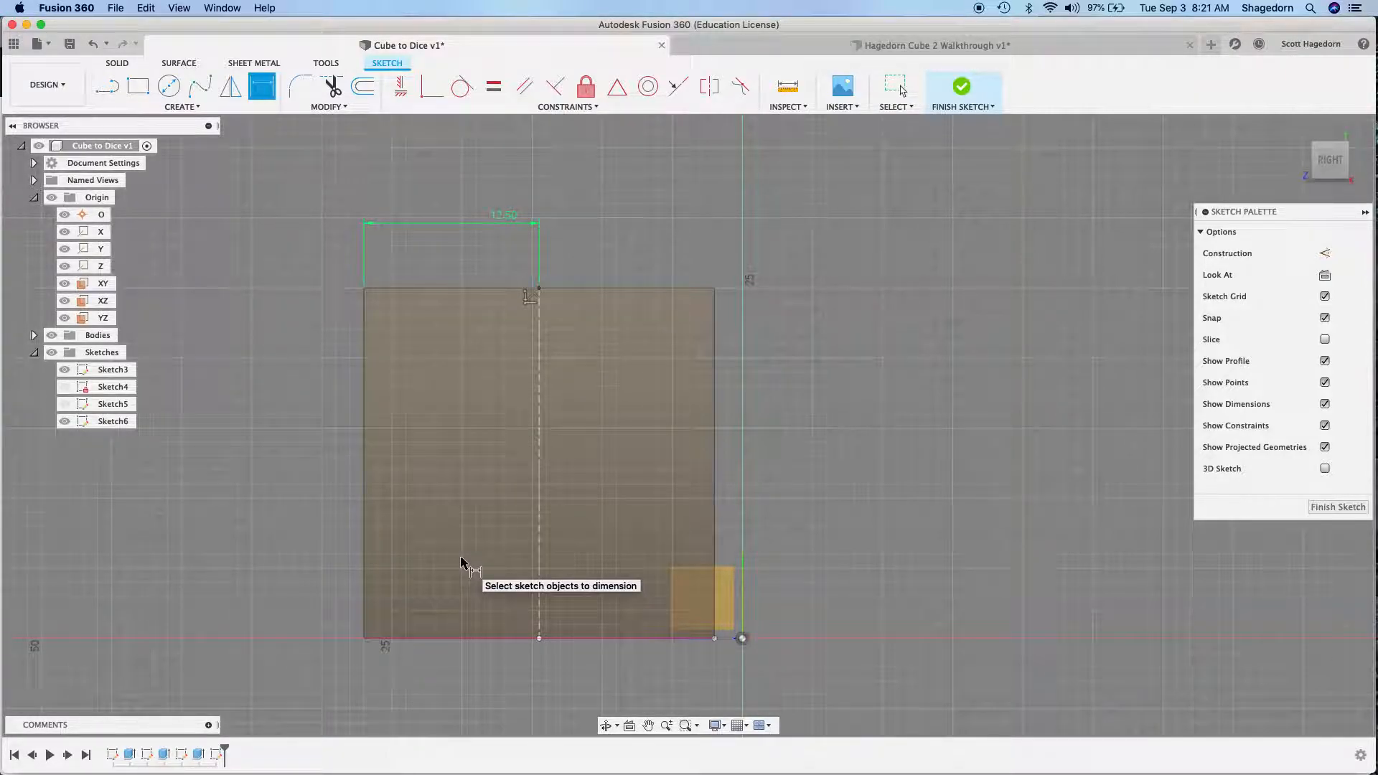
Step: Sketch a second full-height vertical construction line between the left edge and the centre line, about 5.3 mm from the left edge
{"action": "key", "text": "l"}
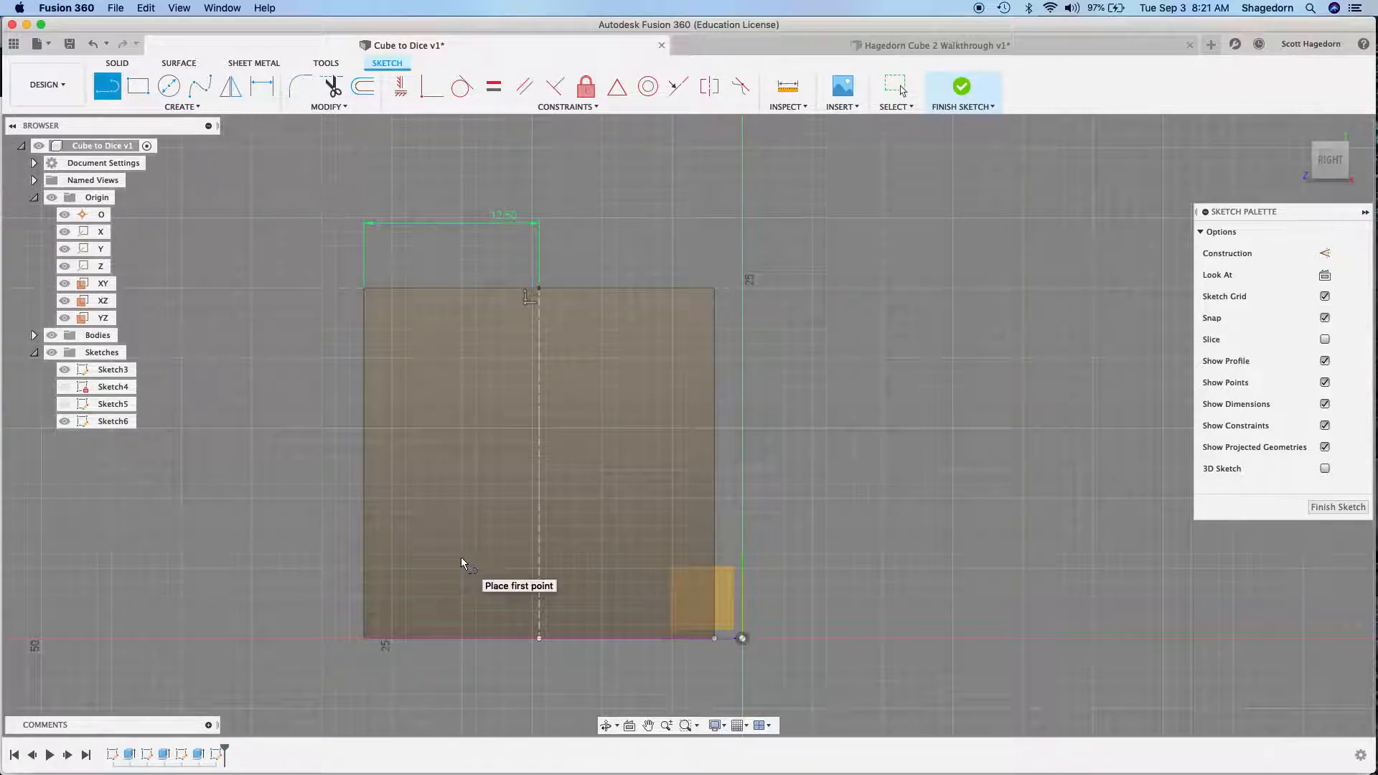
{"action": "left_click", "coordinate": [438, 289]}
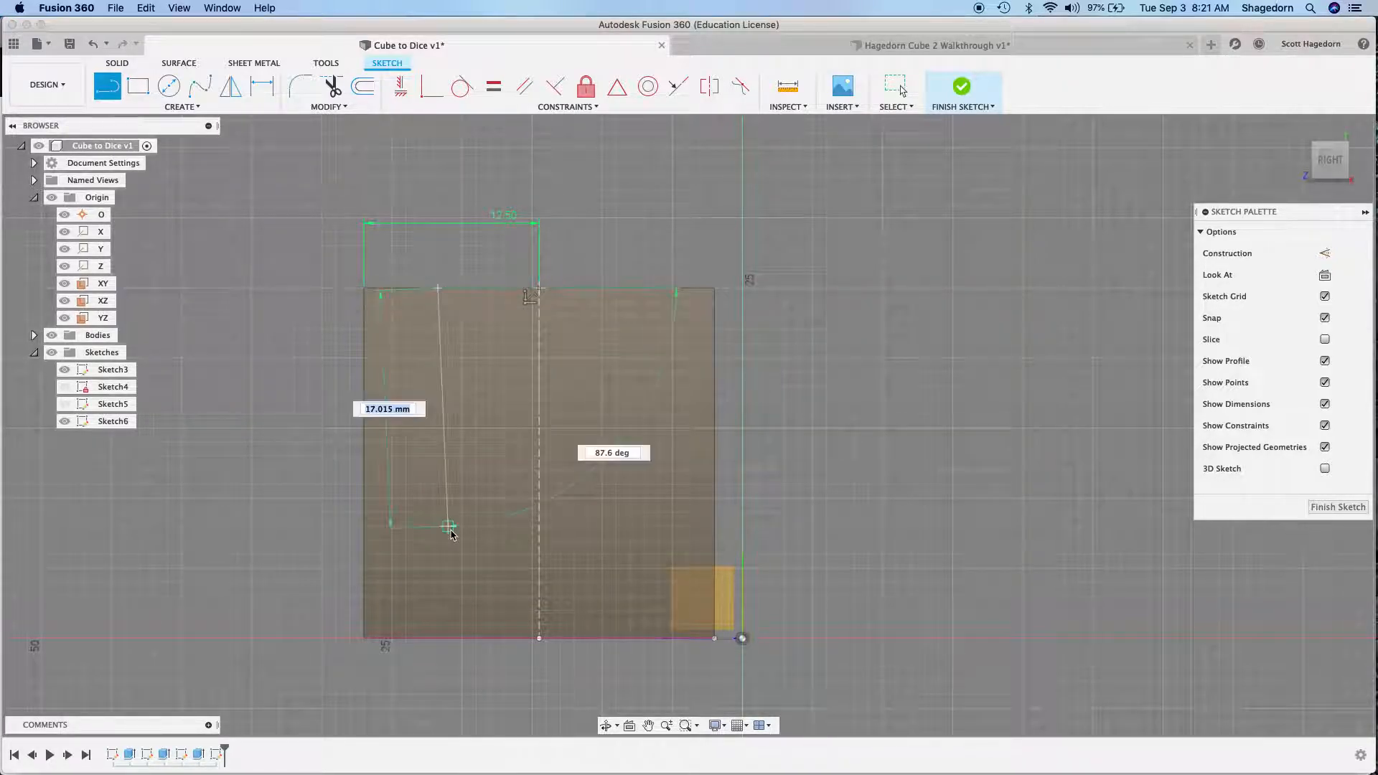
{"action": "double_click", "coordinate": [442, 638]}
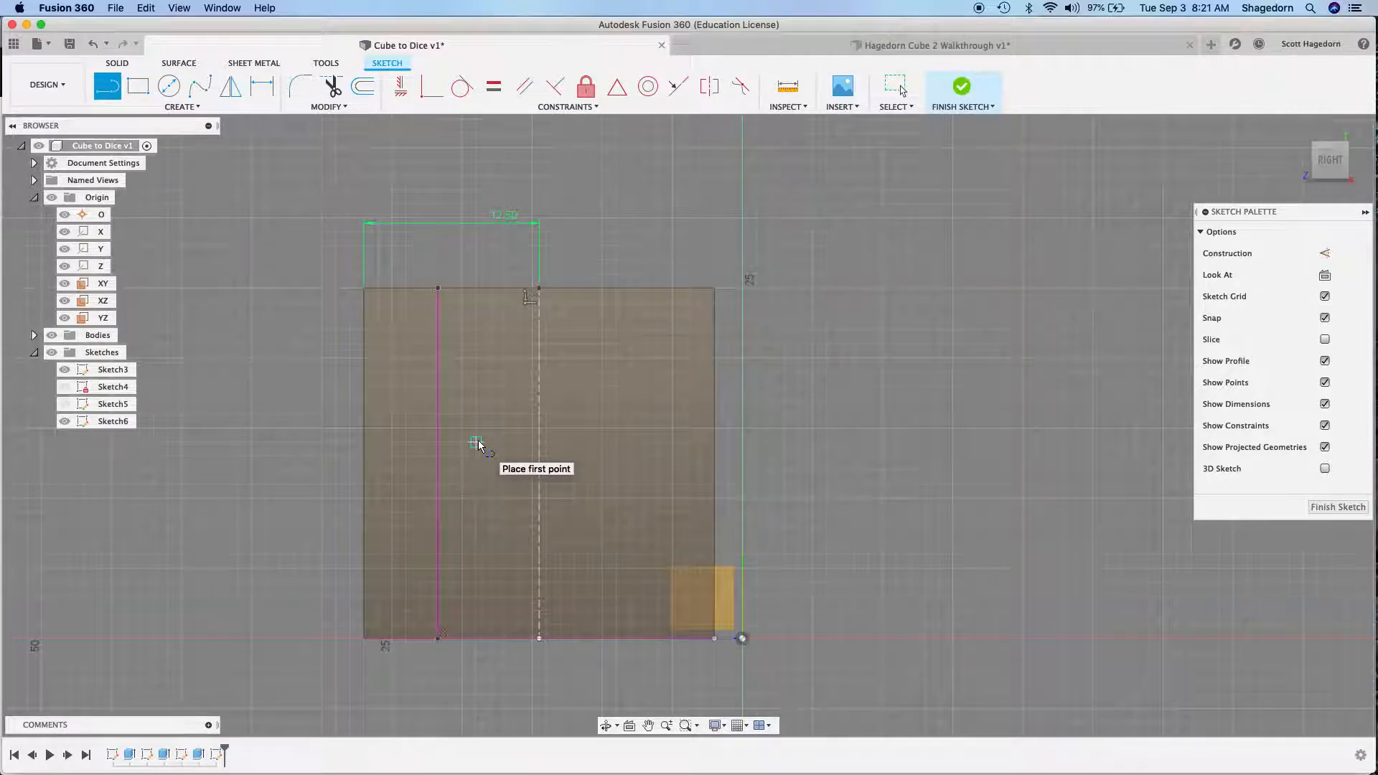
{"action": "key", "text": "Escape"}
{"action": "left_click", "coordinate": [438, 456]}
{"action": "key", "text": "x"}
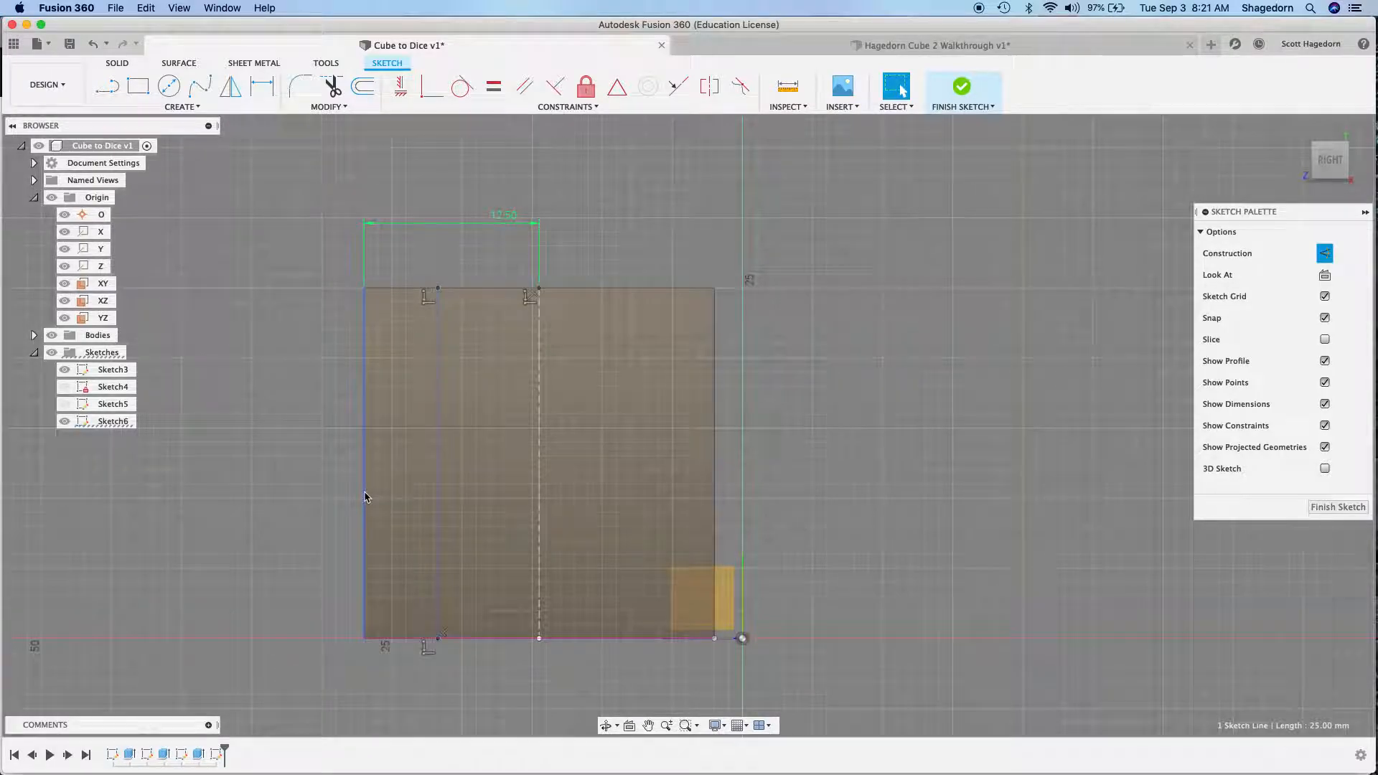
Step: Dimension the second vertical construction line 6.25 mm from the square's left edge
{"action": "key", "text": "d"}
{"action": "left_click", "coordinate": [365, 496]}
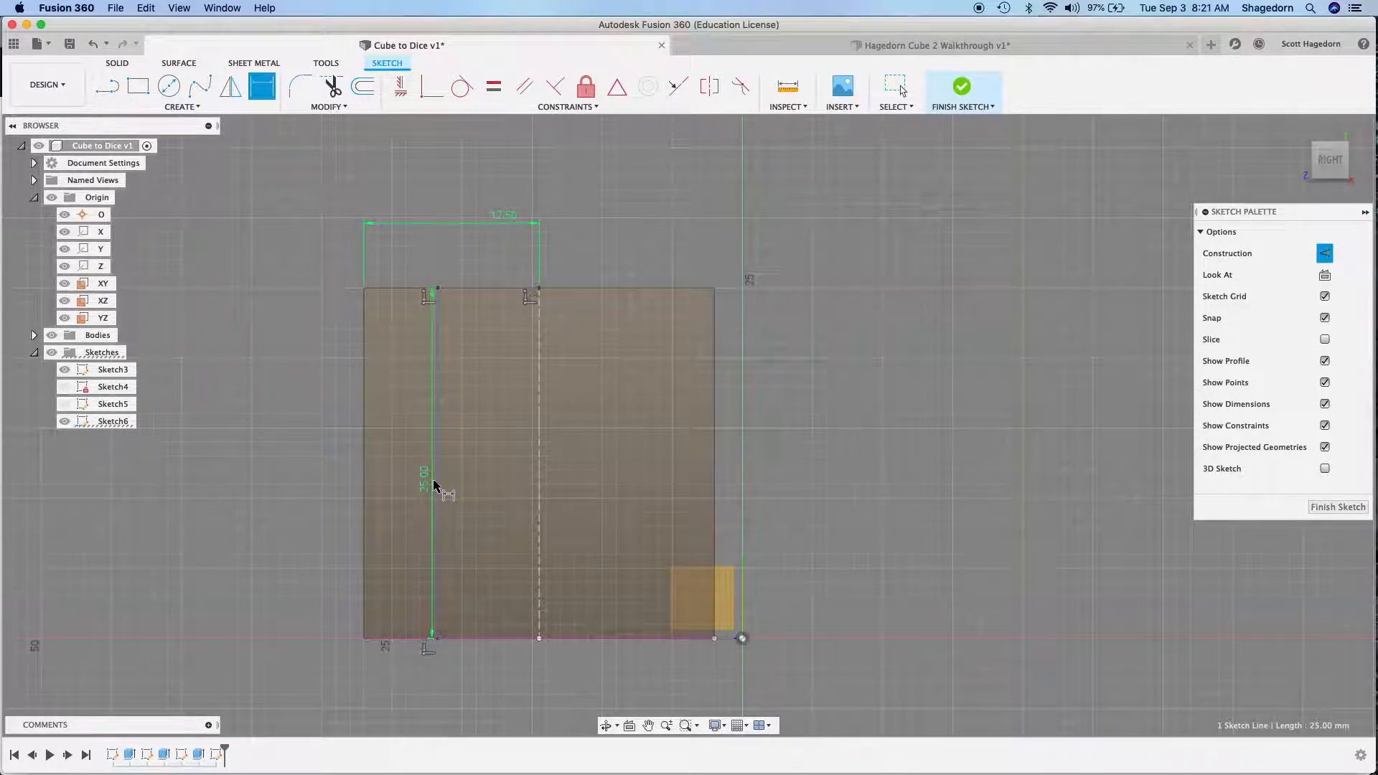
{"action": "key", "text": "Escape"}
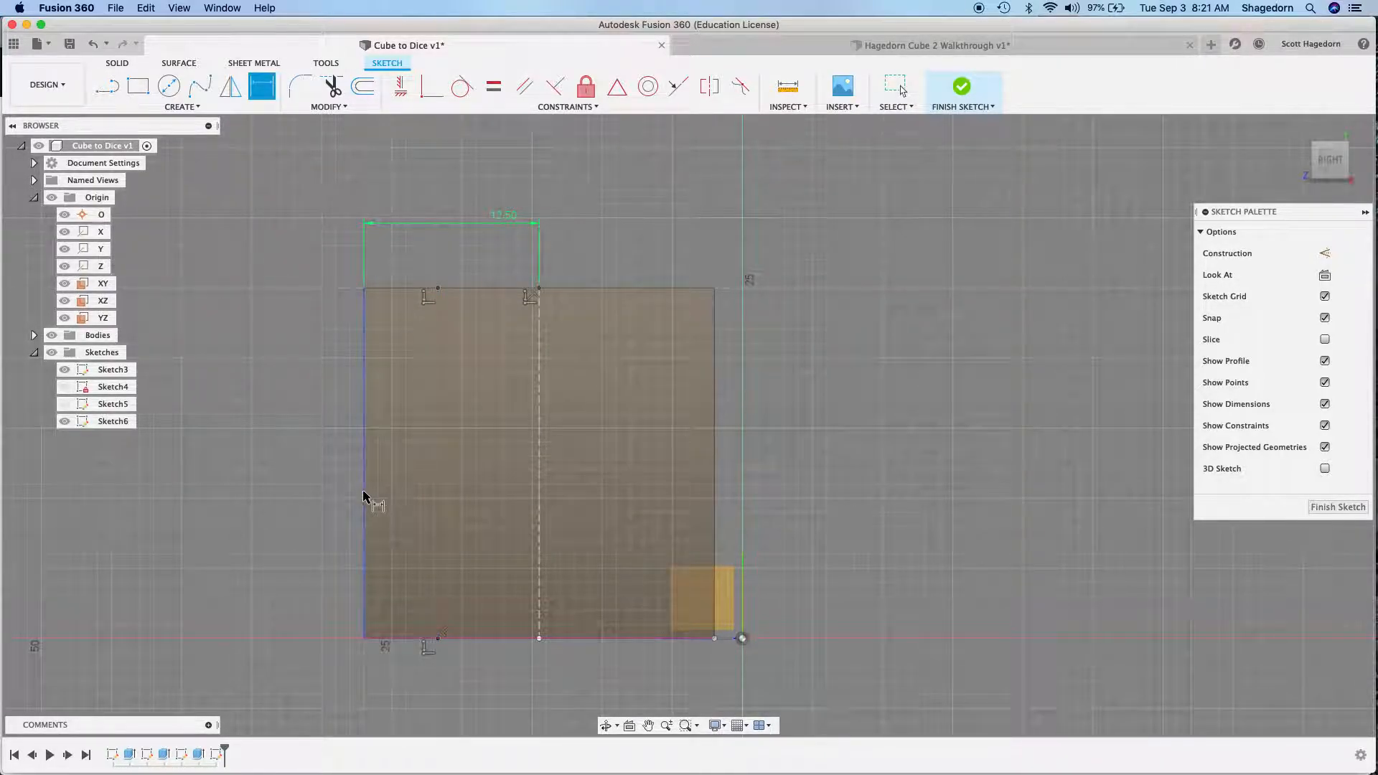
{"action": "left_click", "coordinate": [362, 493]}
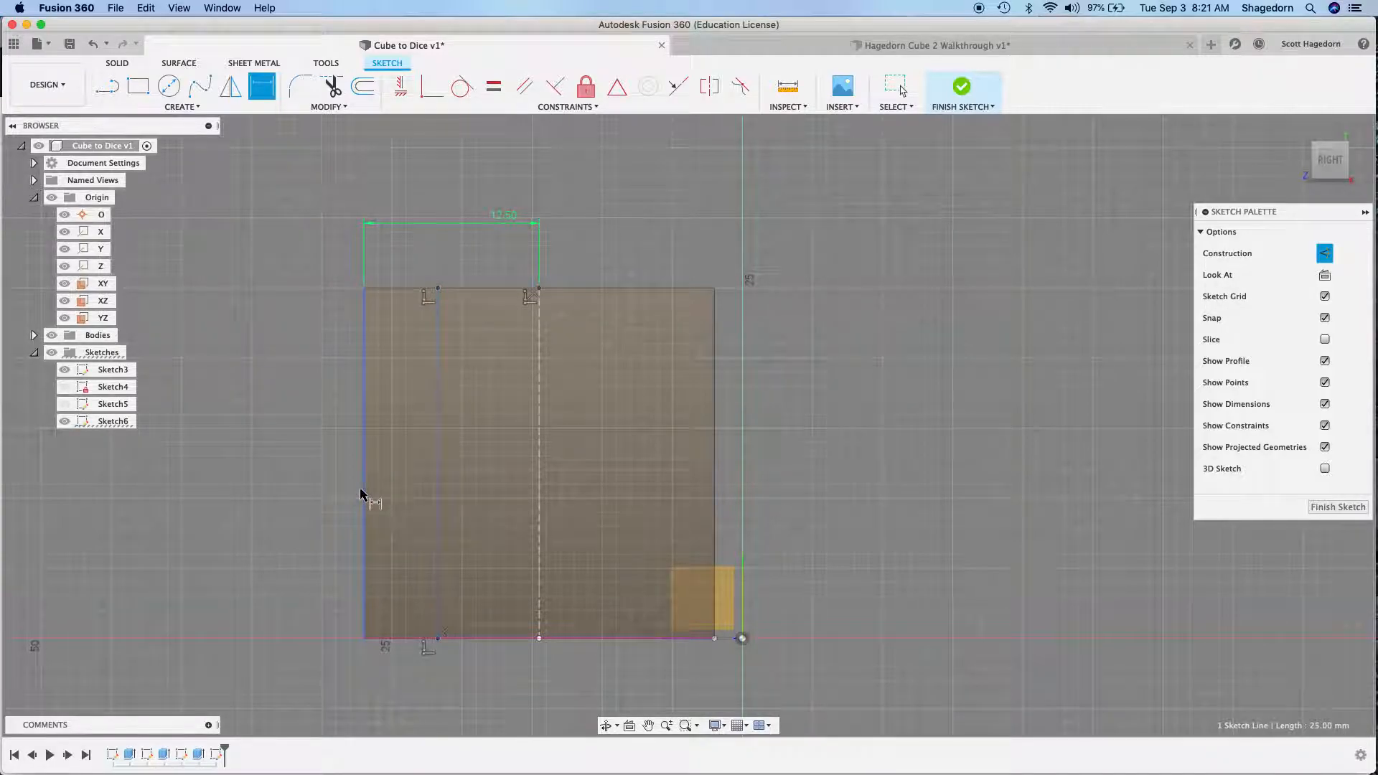
{"action": "left_click", "coordinate": [431, 310]}
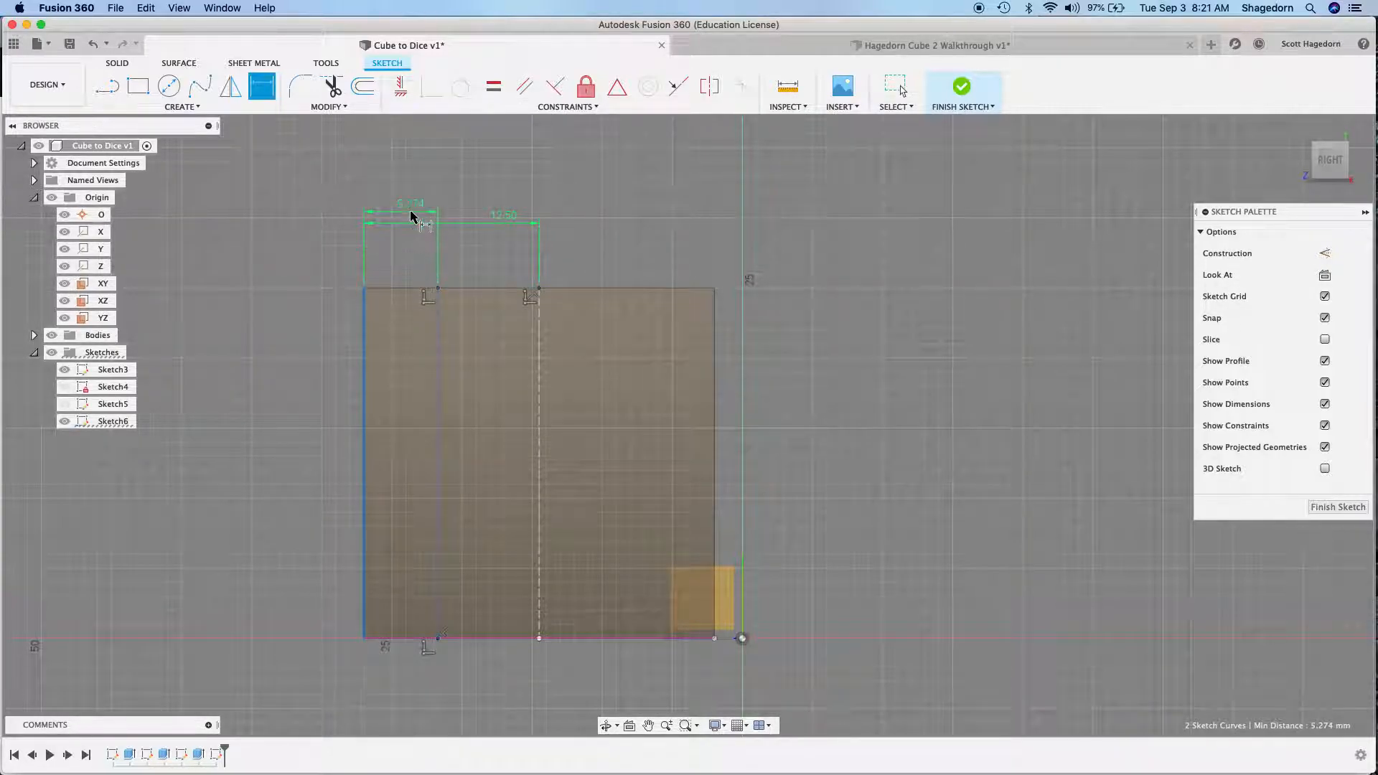
{"action": "left_click", "coordinate": [412, 188]}
{"action": "type", "text": "6.25"}
{"action": "key", "text": "Return"}
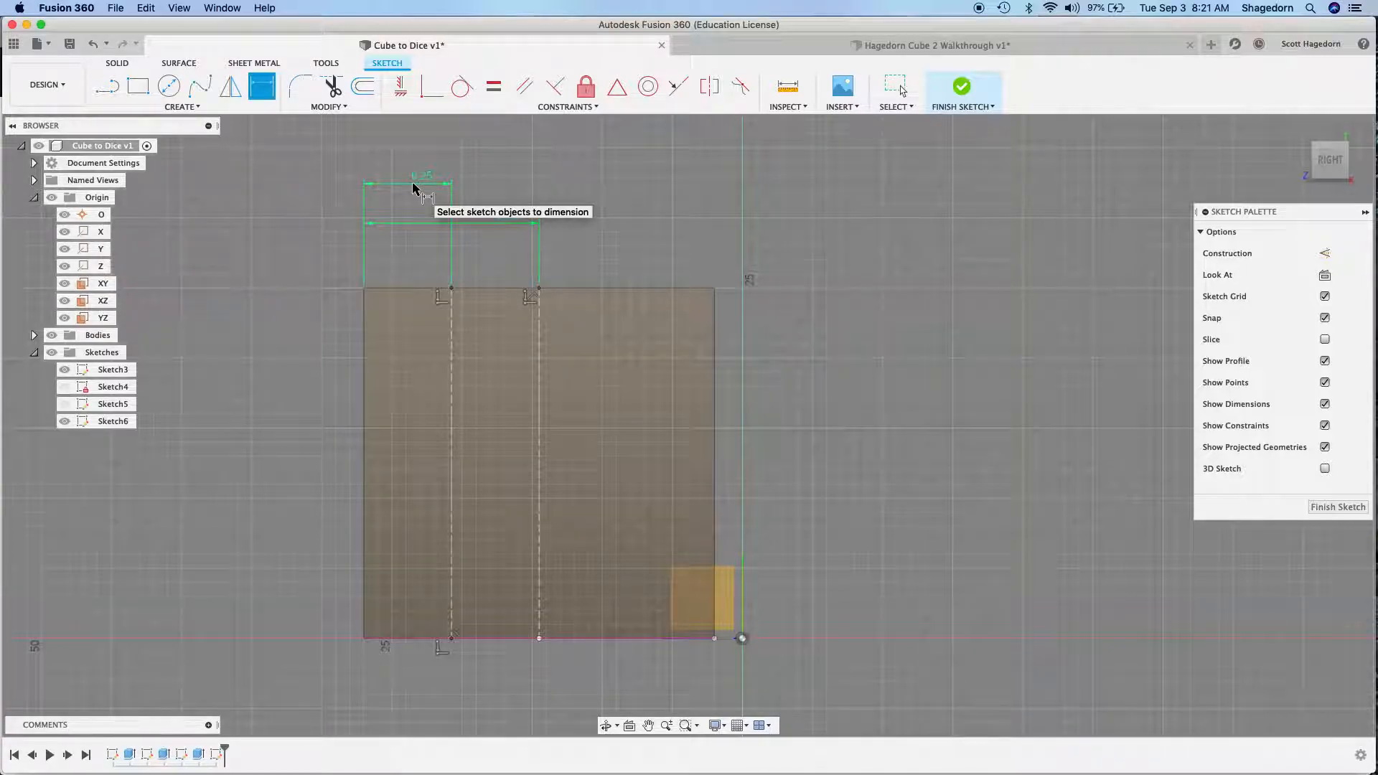
Step: Sketch a third full-height vertical construction line right of the centre line, about 6 mm from the square's right edge
{"action": "key", "text": "l"}
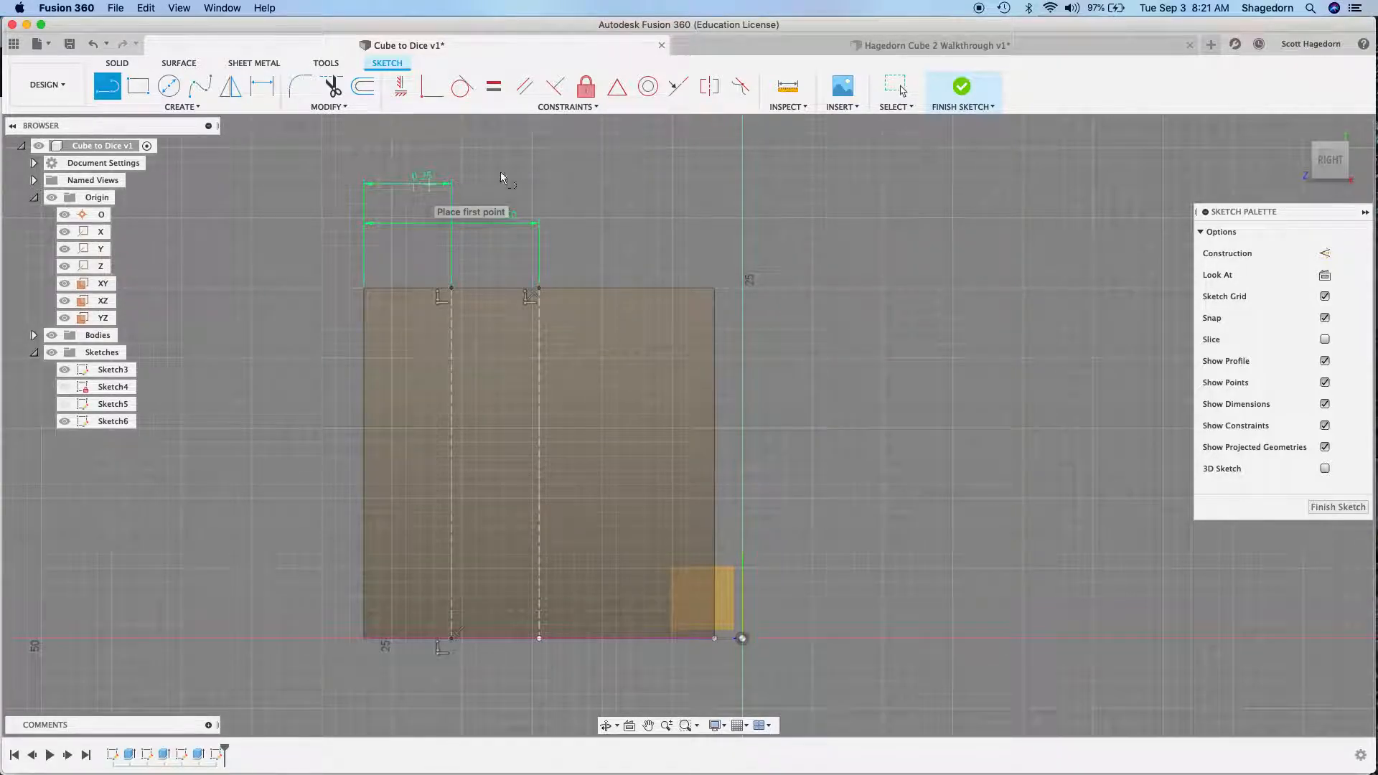
{"action": "left_click", "coordinate": [631, 288]}
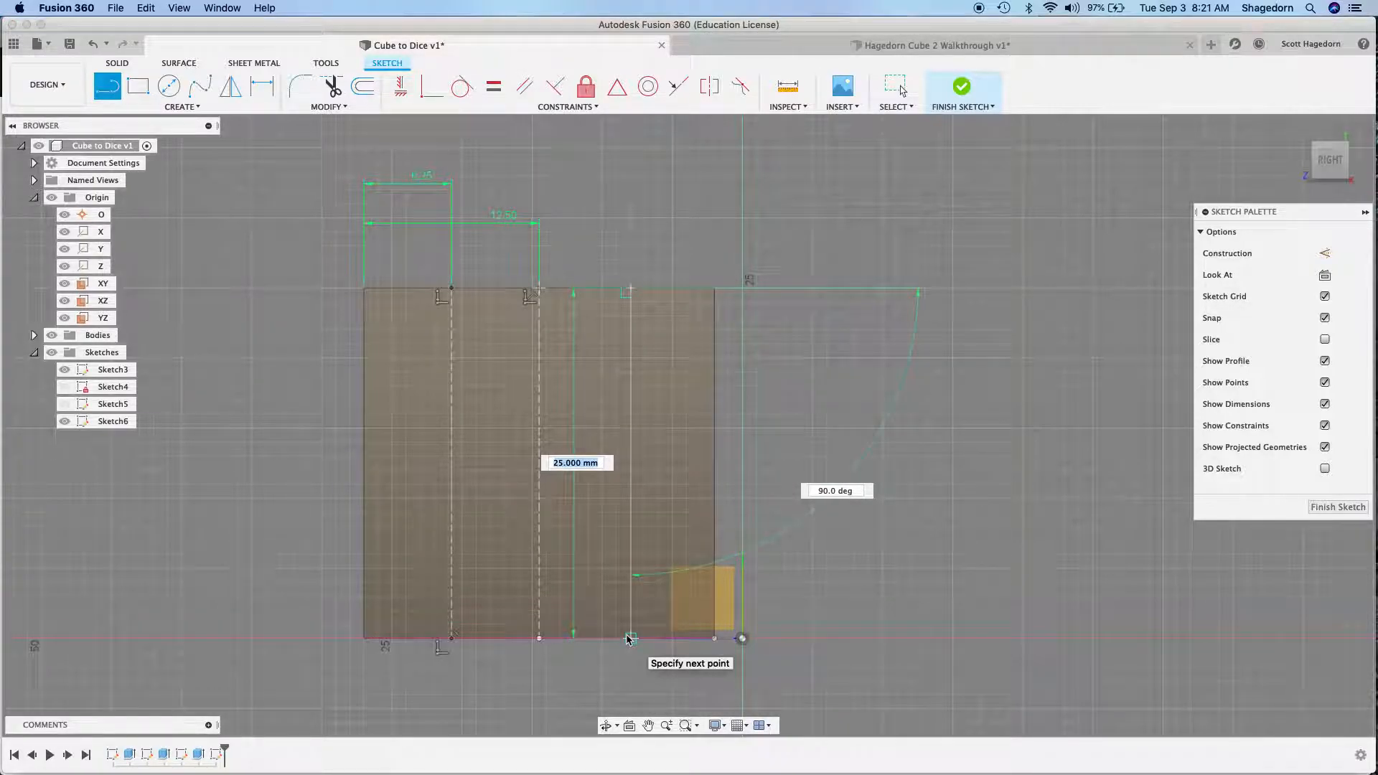
{"action": "left_click", "coordinate": [631, 639]}
{"action": "key", "text": "Escape"}
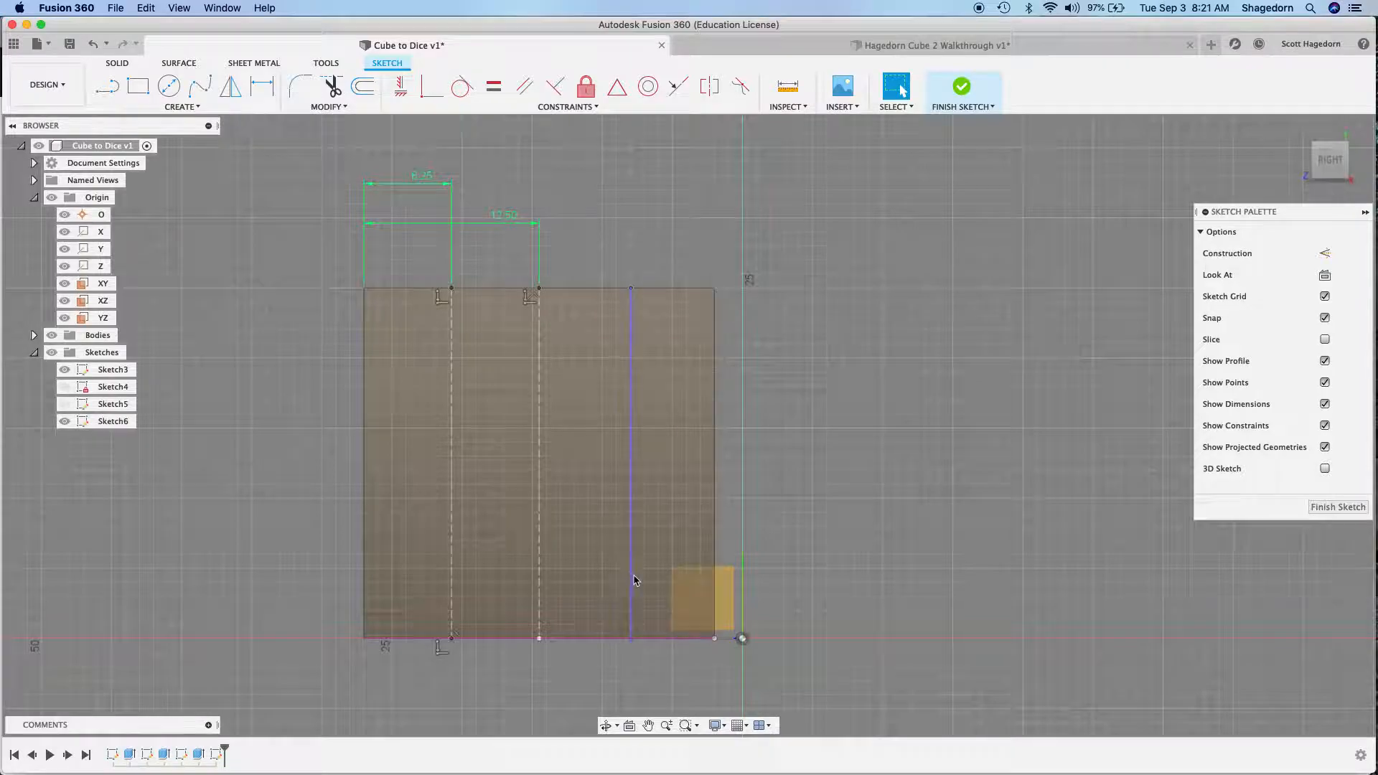
{"action": "left_click", "coordinate": [631, 579]}
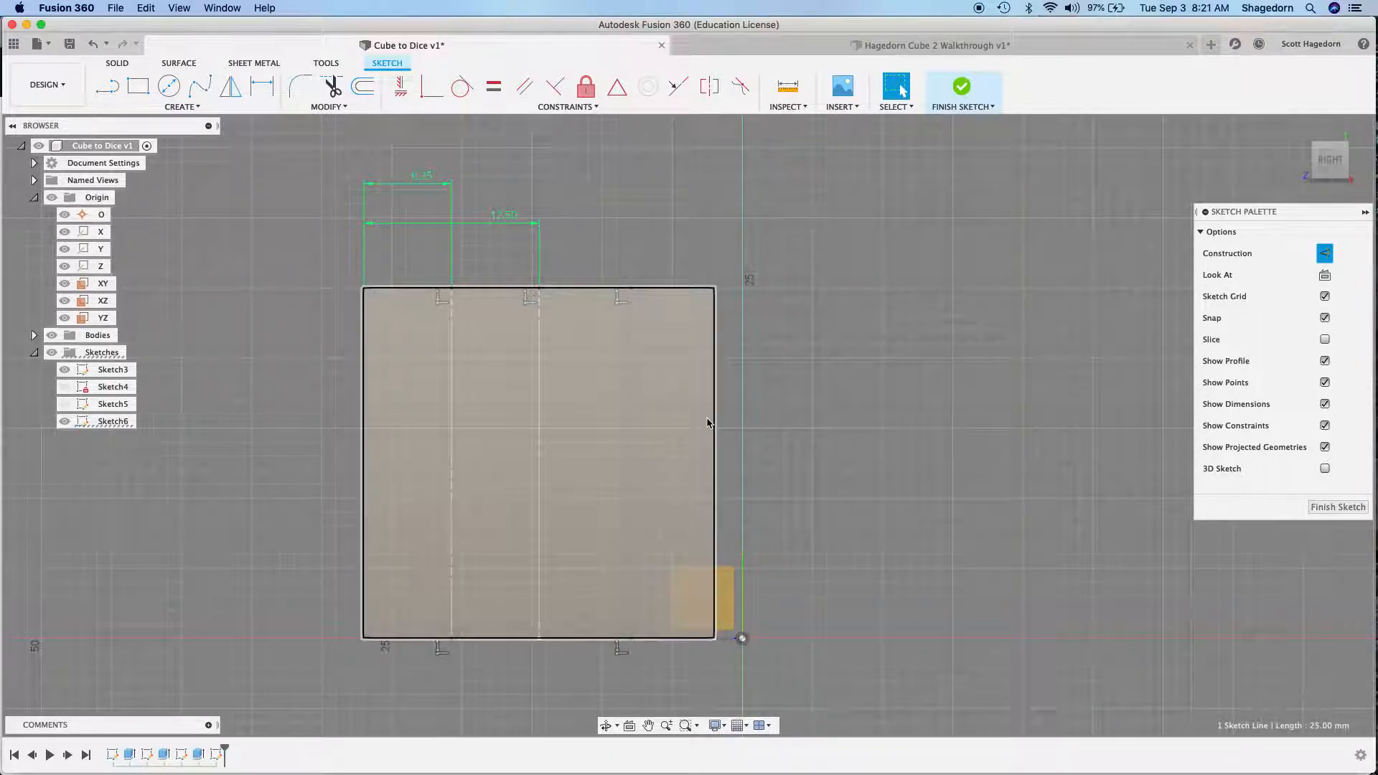
Step: Dimension the third vertical construction line 6.25 mm from the square's right edge
{"action": "key", "text": "d"}
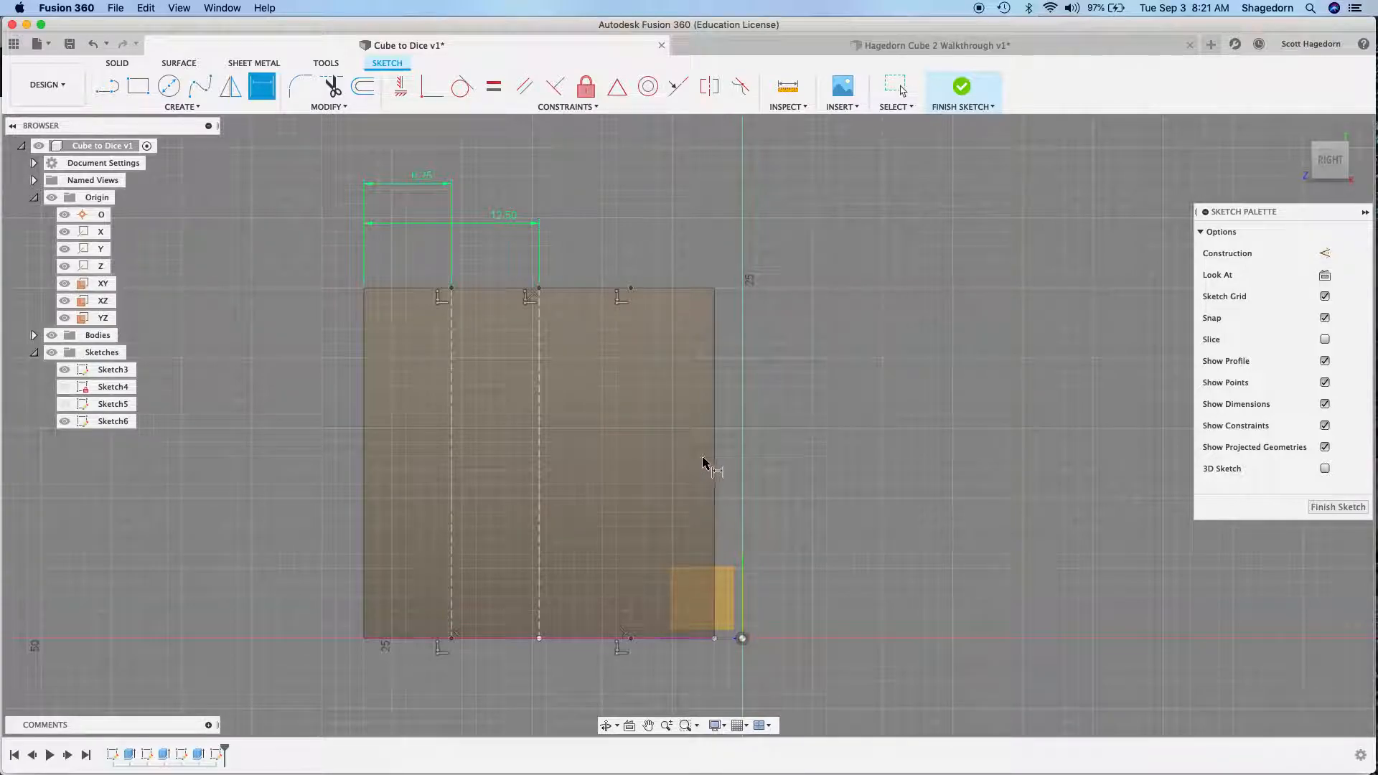
{"action": "left_click", "coordinate": [714, 465]}
{"action": "left_click", "coordinate": [633, 468]}
{"action": "left_click", "coordinate": [668, 255]}
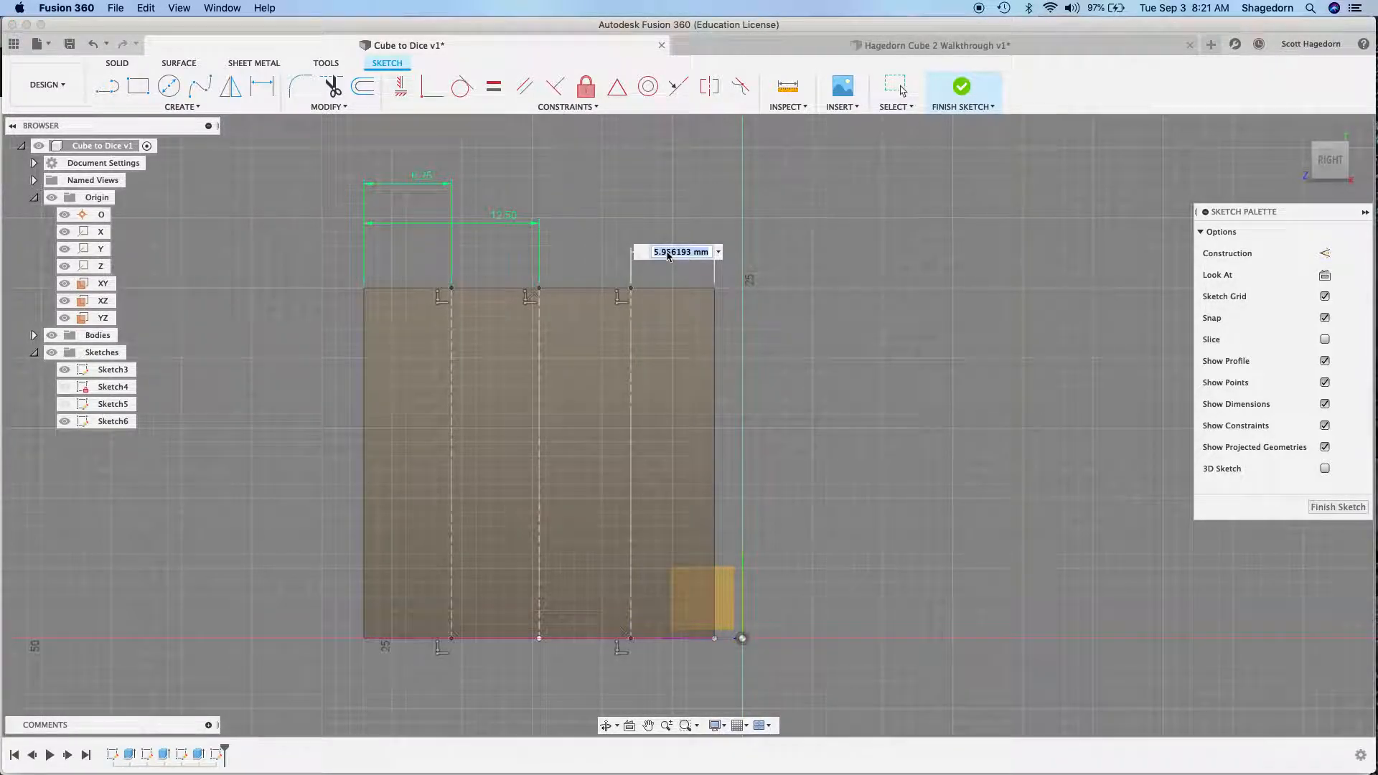
{"action": "type", "text": "6.25"}
{"action": "key", "text": "Return"}
Step: Sketch a horizontal construction line joining the midpoints of the square's left and right edges
{"action": "key", "text": "l"}
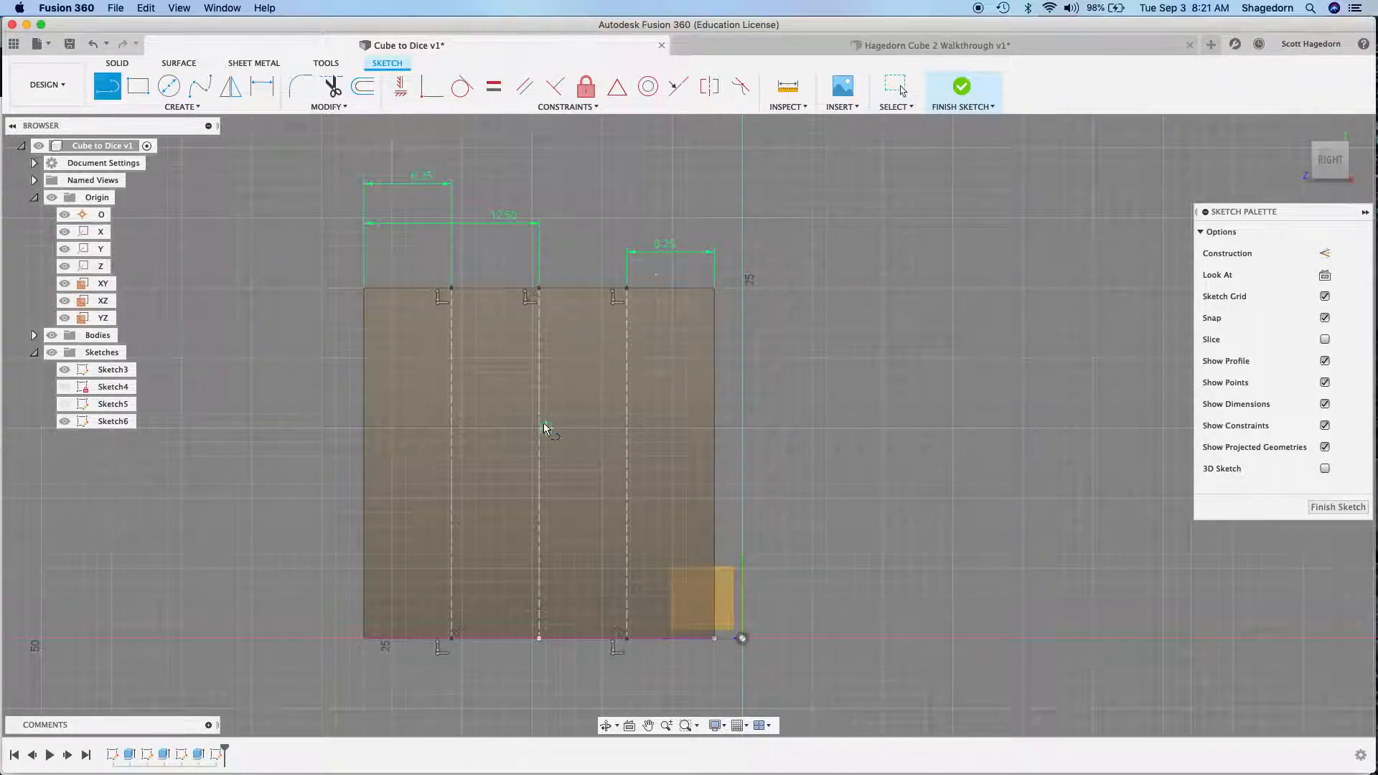
{"action": "left_click", "coordinate": [363, 465]}
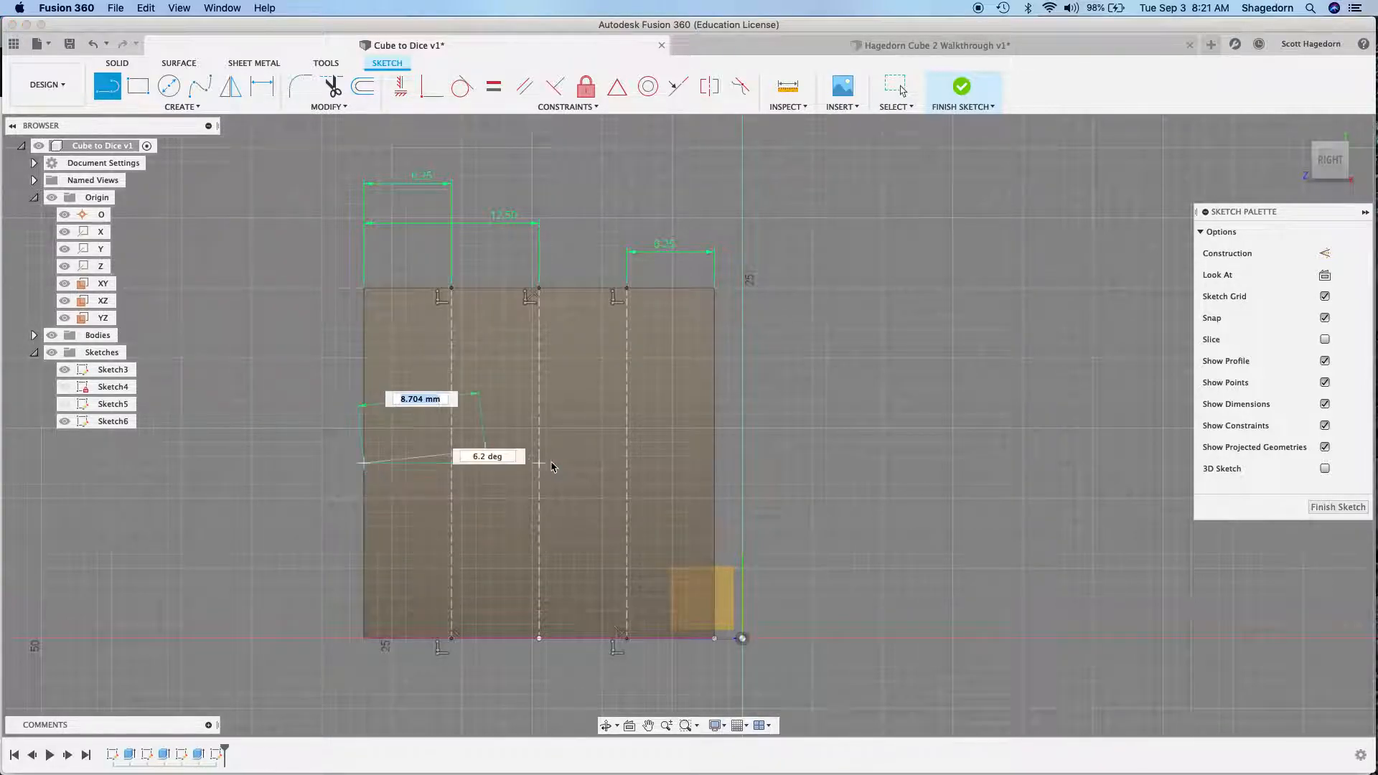
{"action": "left_click", "coordinate": [713, 464]}
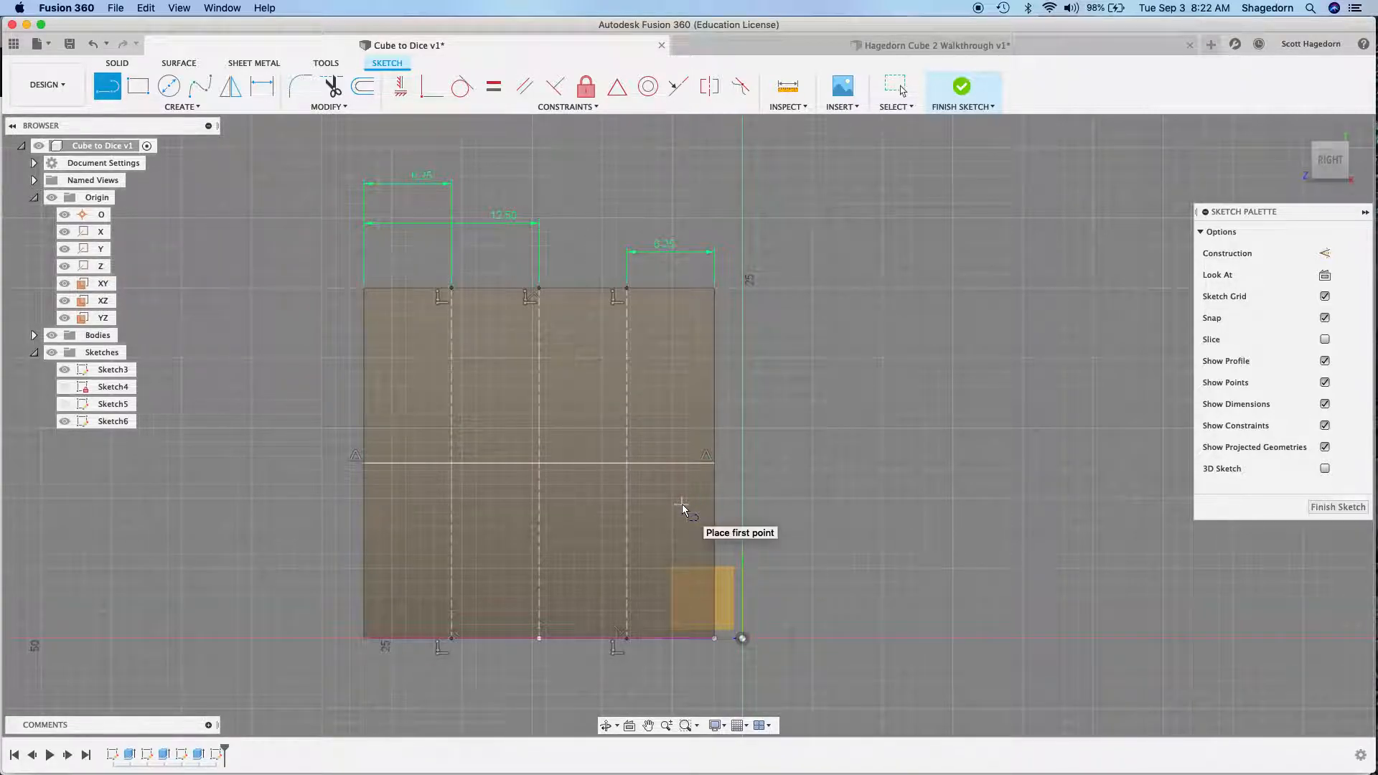
{"action": "key", "text": "Escape"}
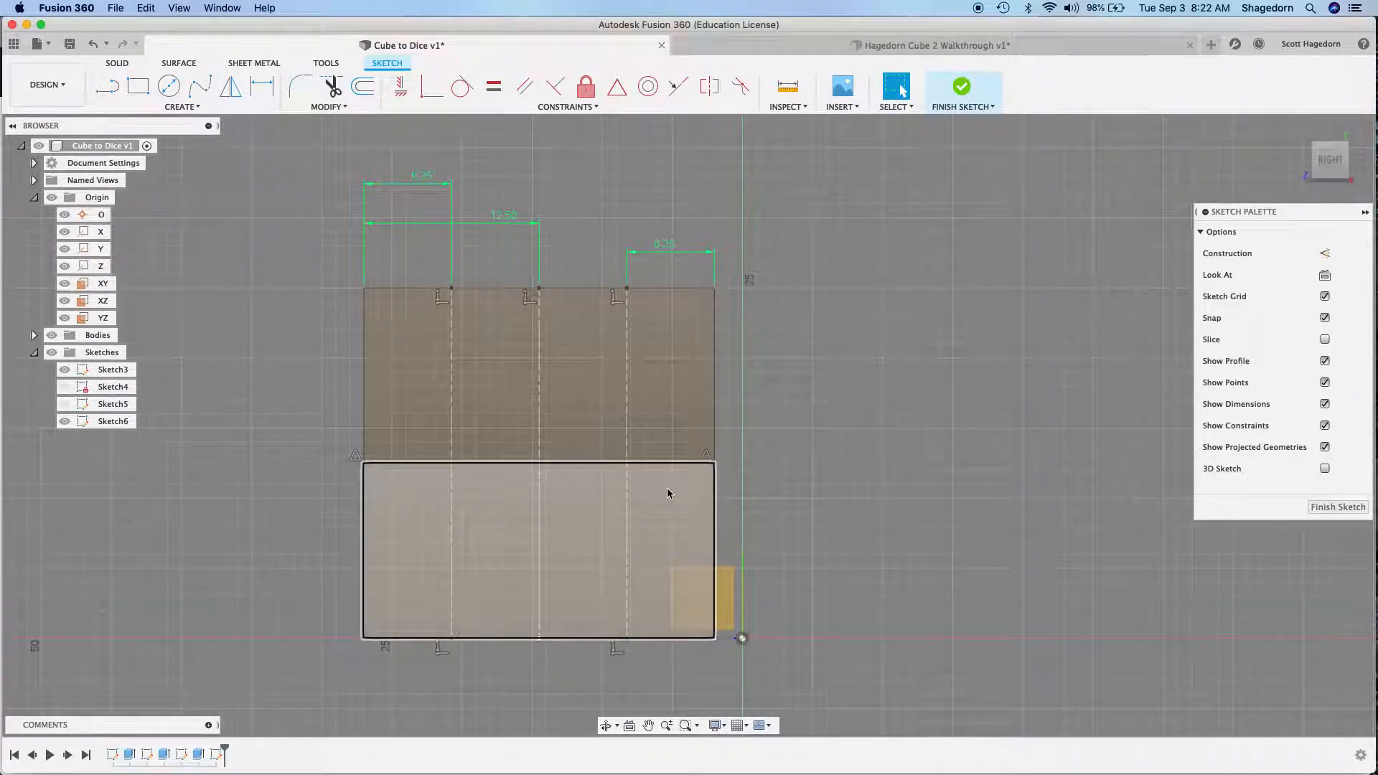
{"action": "left_click", "coordinate": [598, 464]}
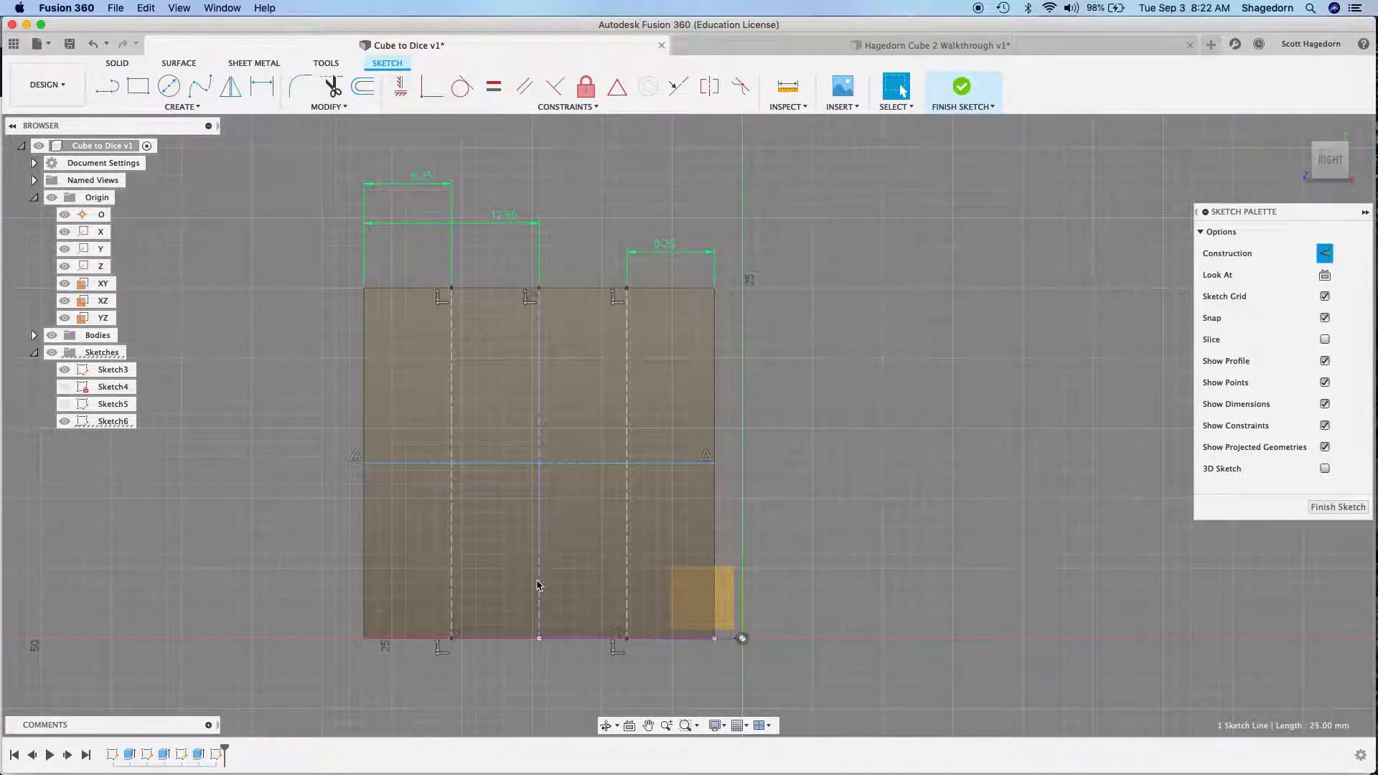
{"action": "key", "text": "d"}
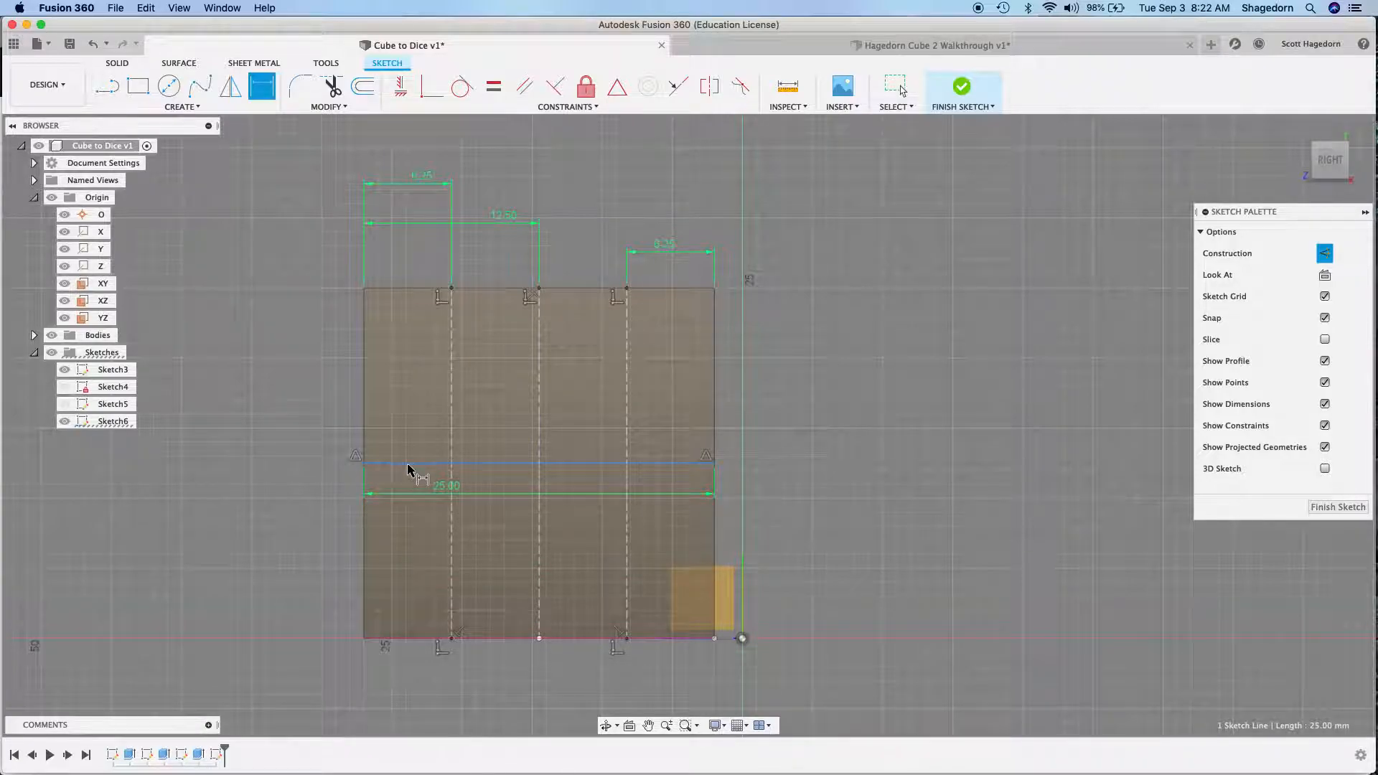
{"action": "key", "text": "x"}
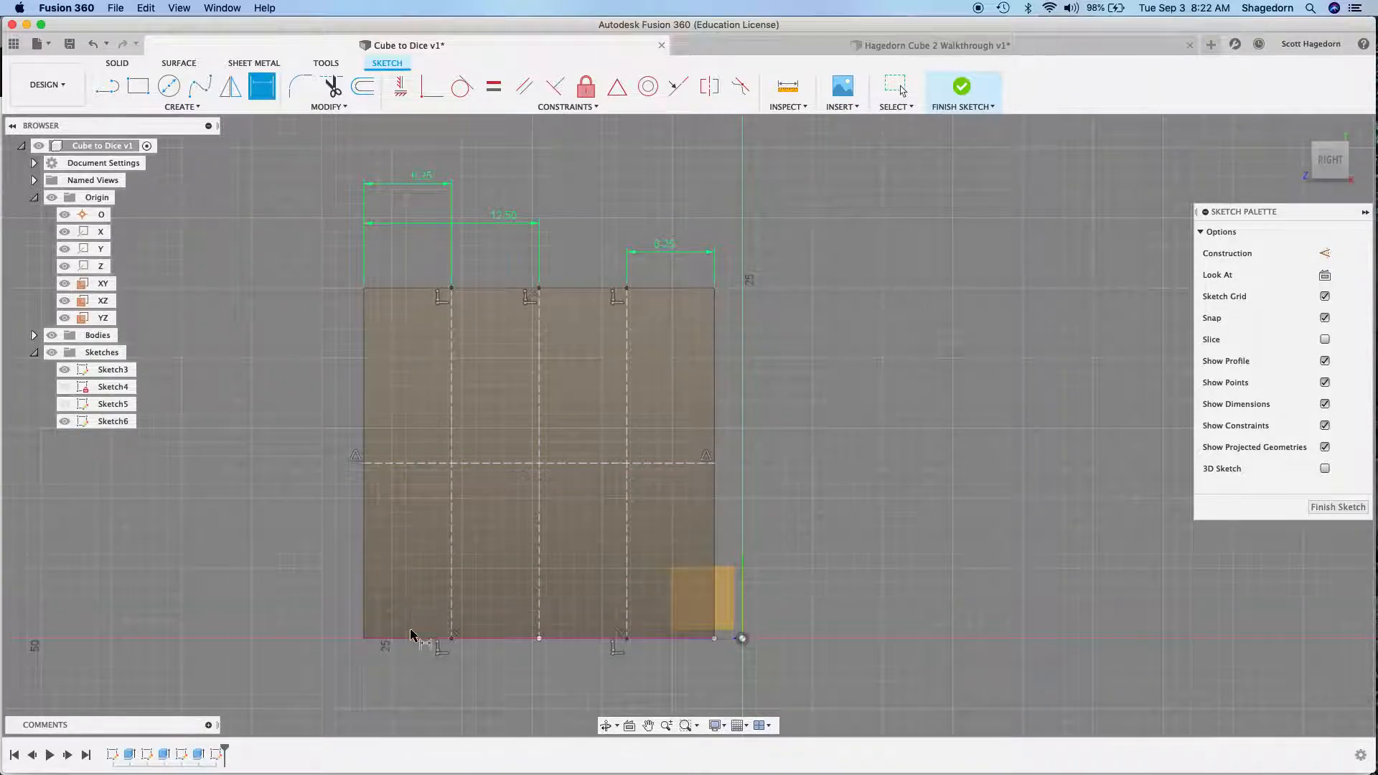
{"action": "left_click", "coordinate": [412, 639]}
{"action": "left_click", "coordinate": [413, 464]}
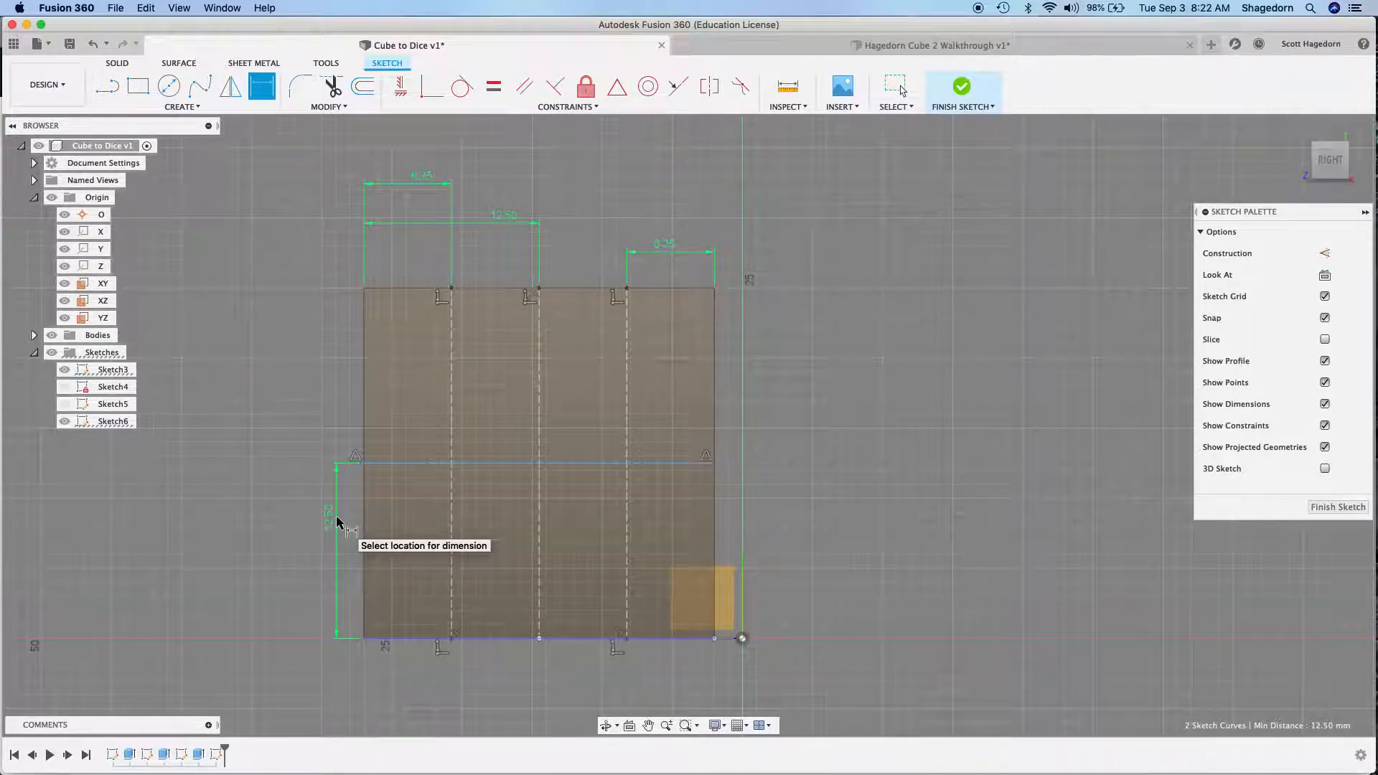
{"action": "key", "text": "Escape"}
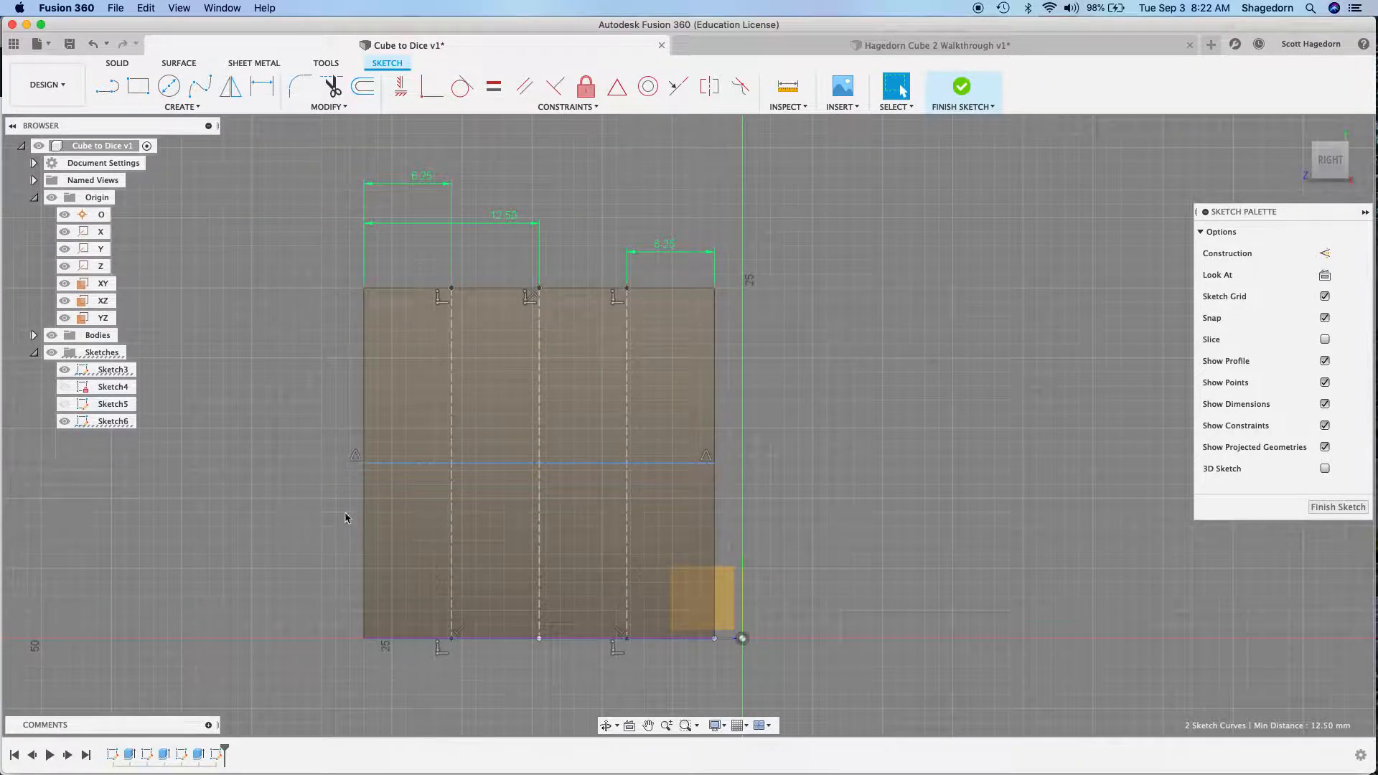
Step: Sketch a full-width horizontal construction line between the horizontal centre line and the square's top edge
{"action": "key", "text": "l"}
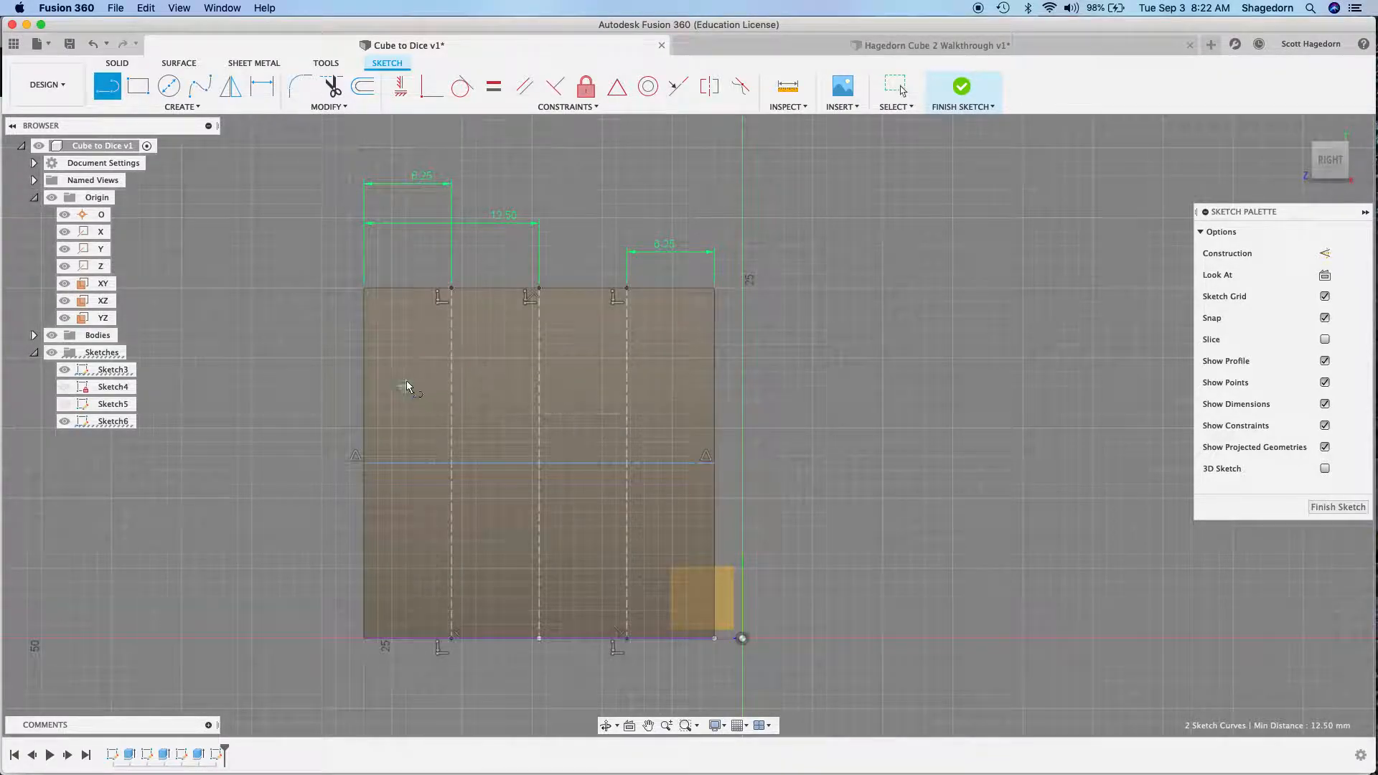
{"action": "left_click", "coordinate": [363, 359]}
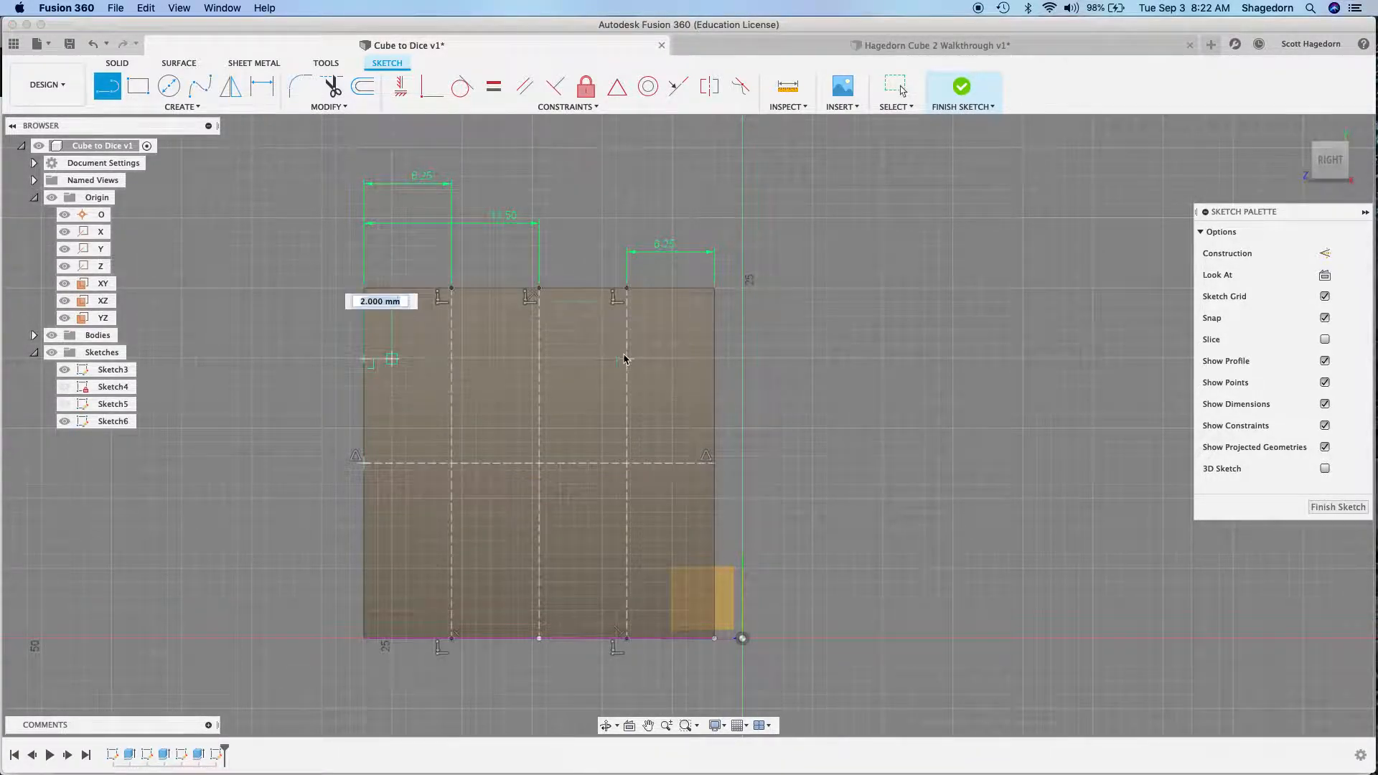
{"action": "left_click", "coordinate": [715, 358]}
{"action": "key", "text": "Escape"}
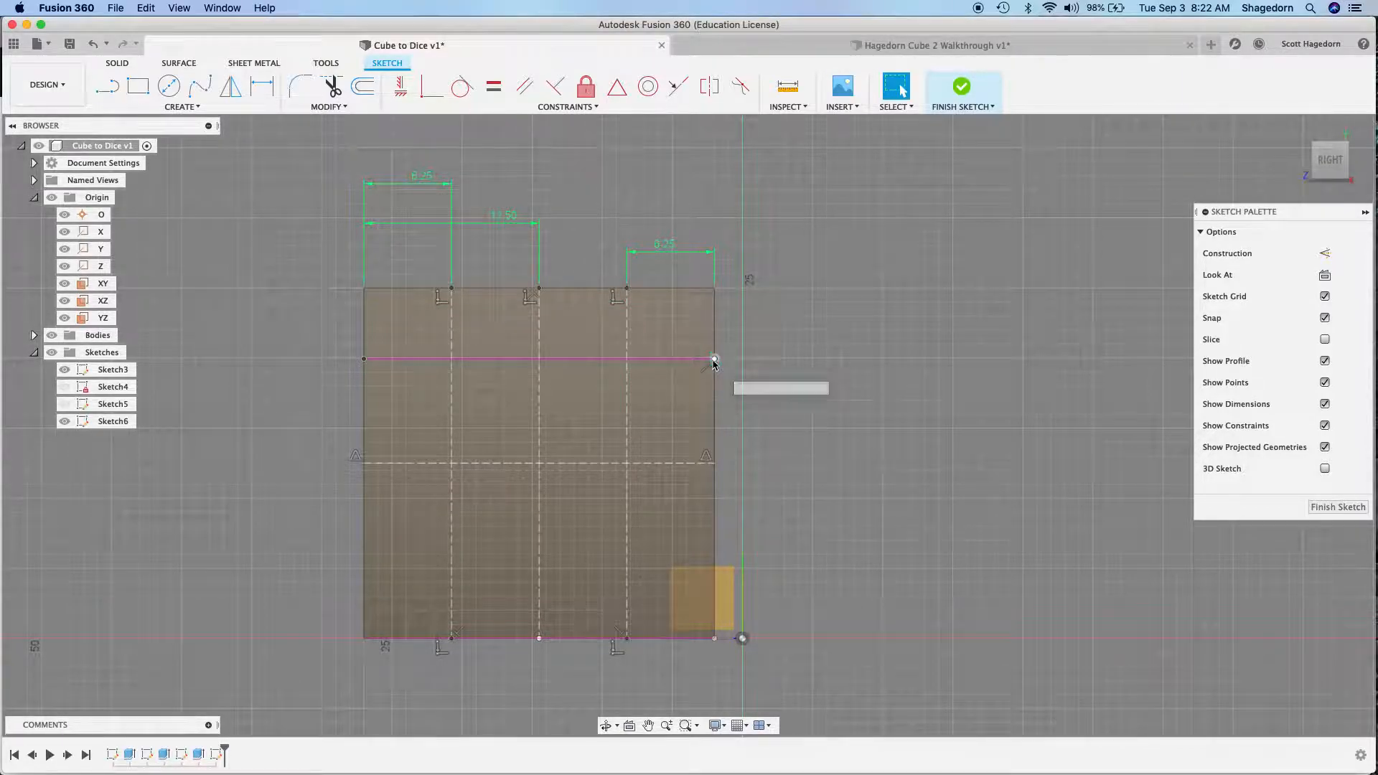
{"action": "left_click", "coordinate": [621, 360]}
{"action": "key", "text": "x"}
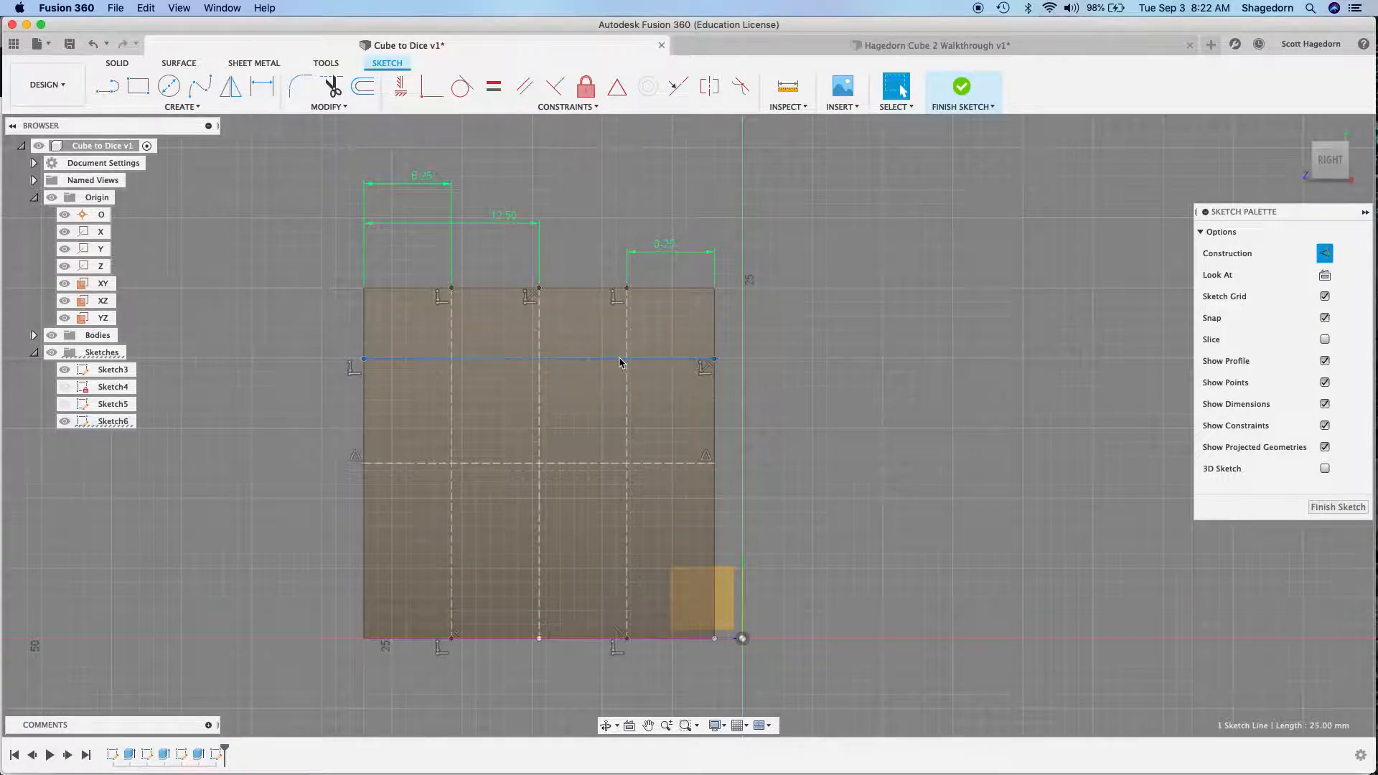
Step: Dimension the upper horizontal construction line 6.25 mm from the square's top edge
{"action": "key", "text": "d"}
{"action": "left_click", "coordinate": [442, 359]}
{"action": "key", "text": "Escape"}
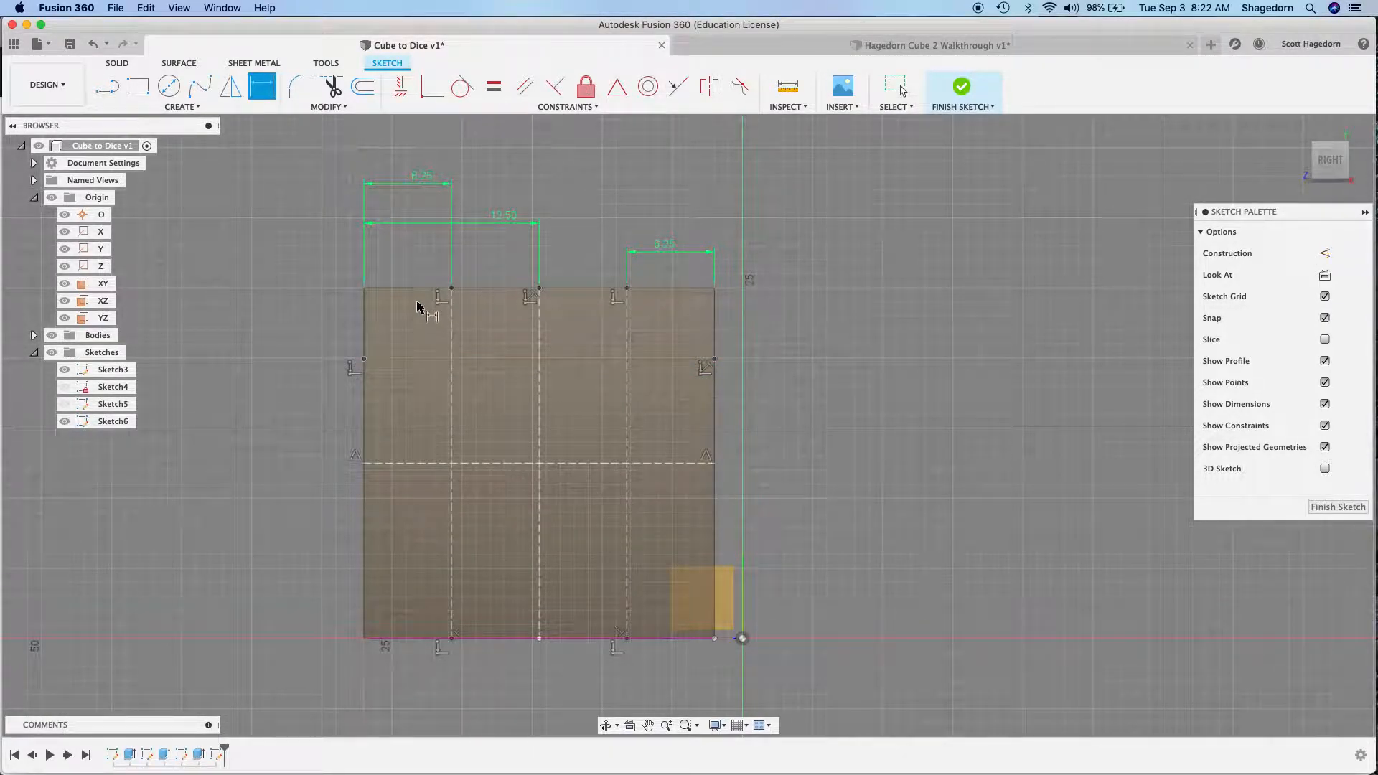
{"action": "left_click", "coordinate": [419, 289]}
{"action": "left_click", "coordinate": [420, 359]}
{"action": "left_click", "coordinate": [301, 353]}
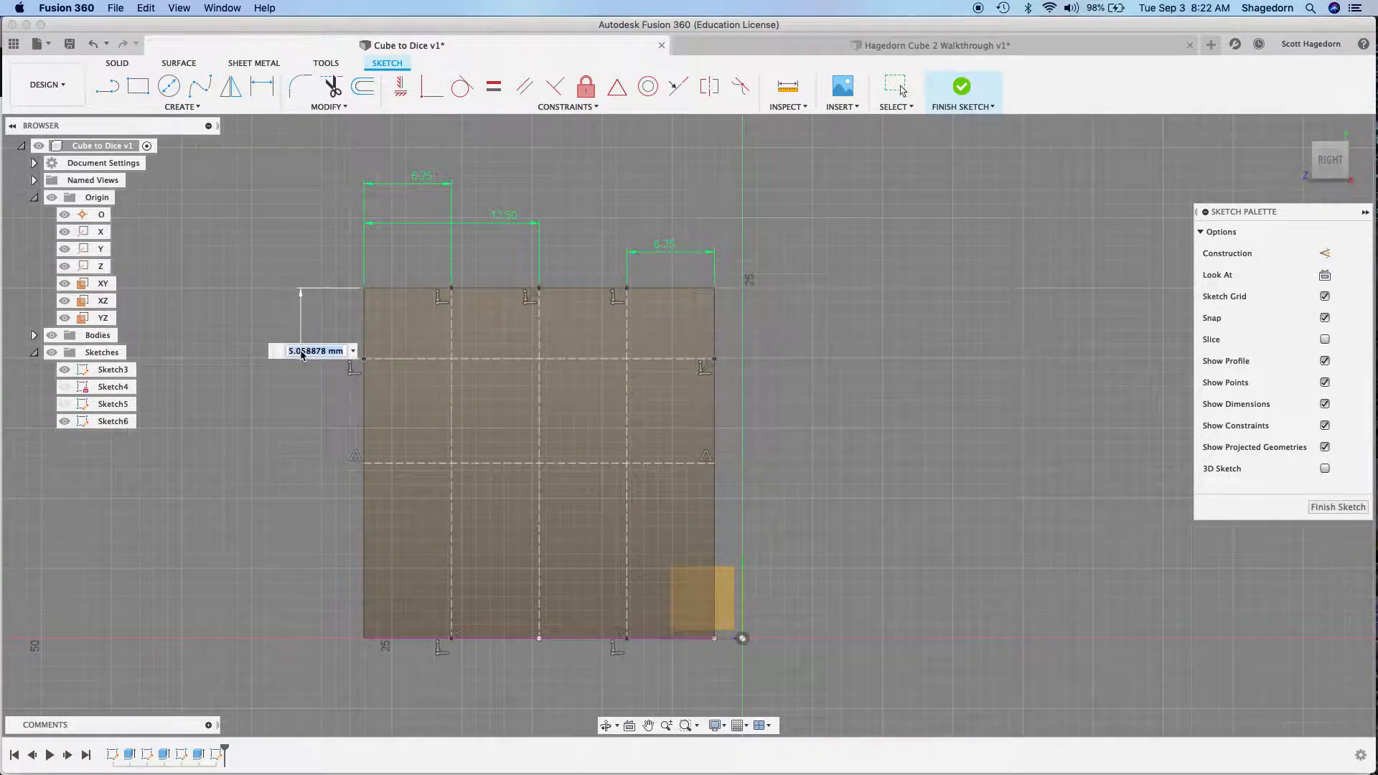
{"action": "type", "text": "6.25"}
{"action": "key", "text": "Return"}
Step: Sketch a full-width horizontal construction line about 5 mm above the square's bottom edge
{"action": "key", "text": "l"}
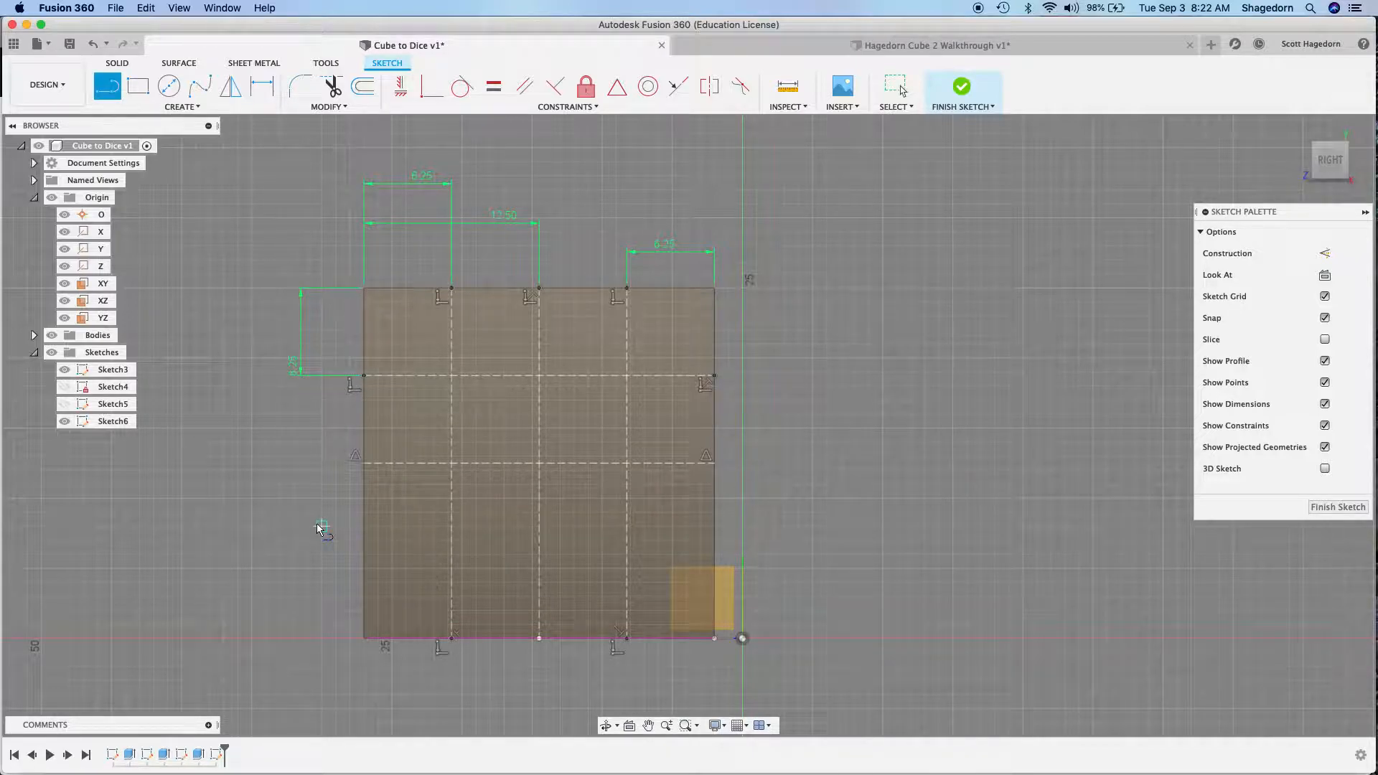
{"action": "left_click", "coordinate": [363, 569]}
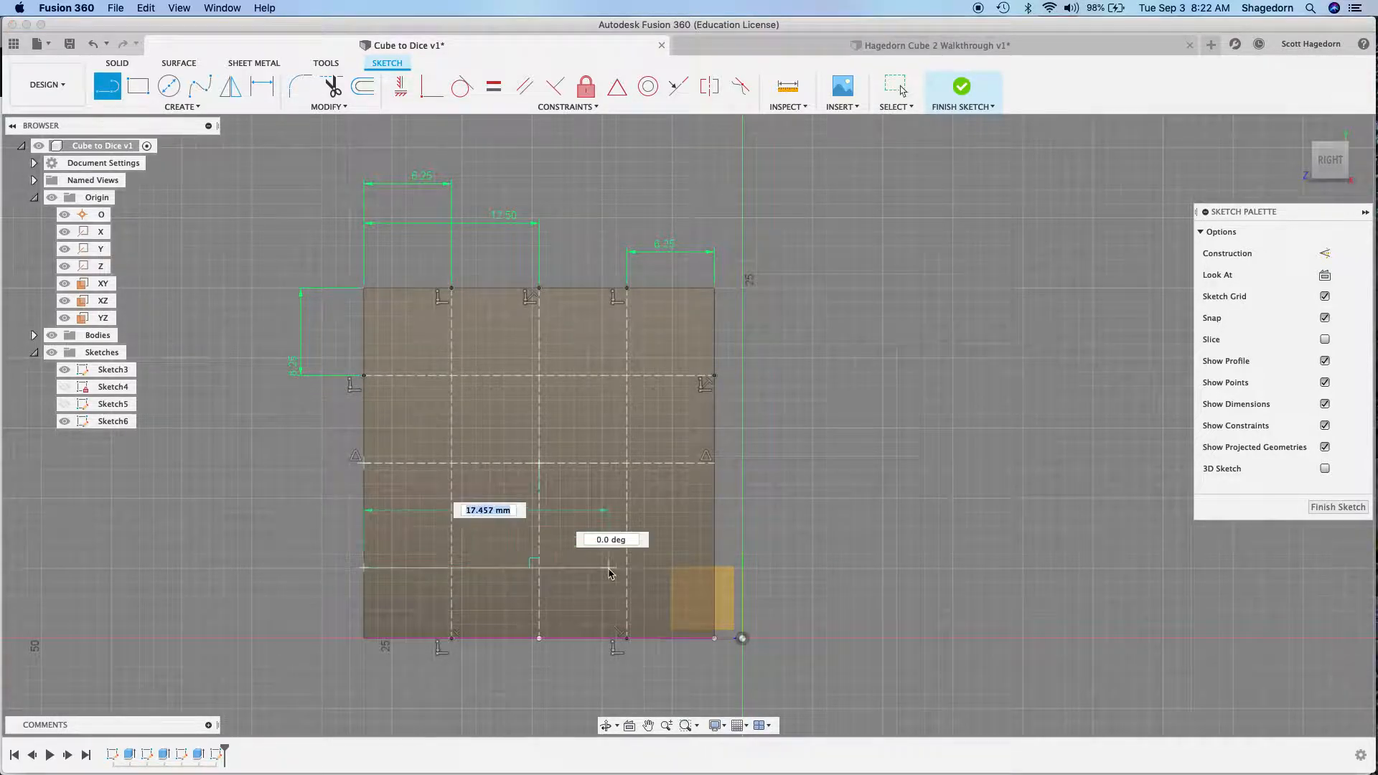
{"action": "left_click", "coordinate": [713, 569]}
{"action": "key", "text": "Escape"}
{"action": "left_click", "coordinate": [657, 571]}
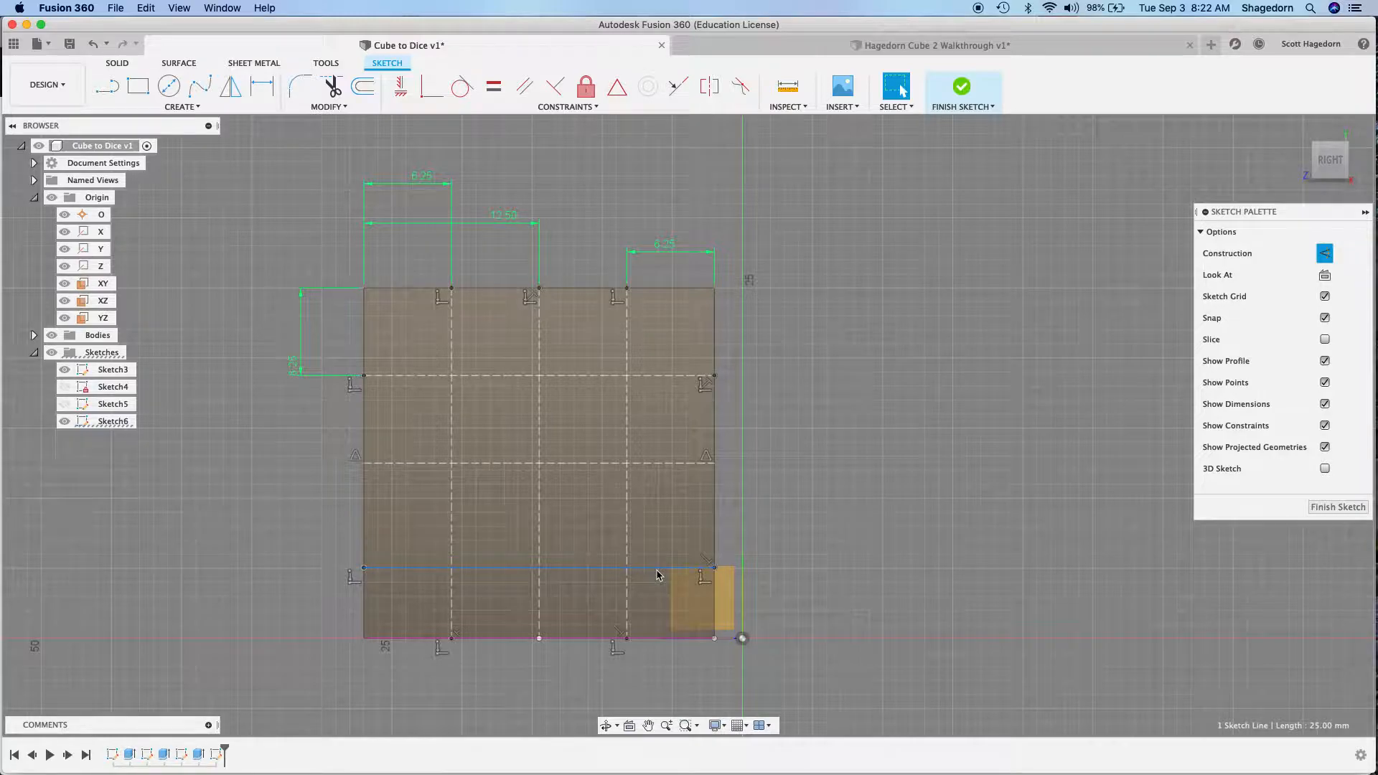
Step: Dimension the lower horizontal construction line 6.25 mm from the square's bottom edge
{"action": "key", "text": "d"}
{"action": "left_click", "coordinate": [405, 640]}
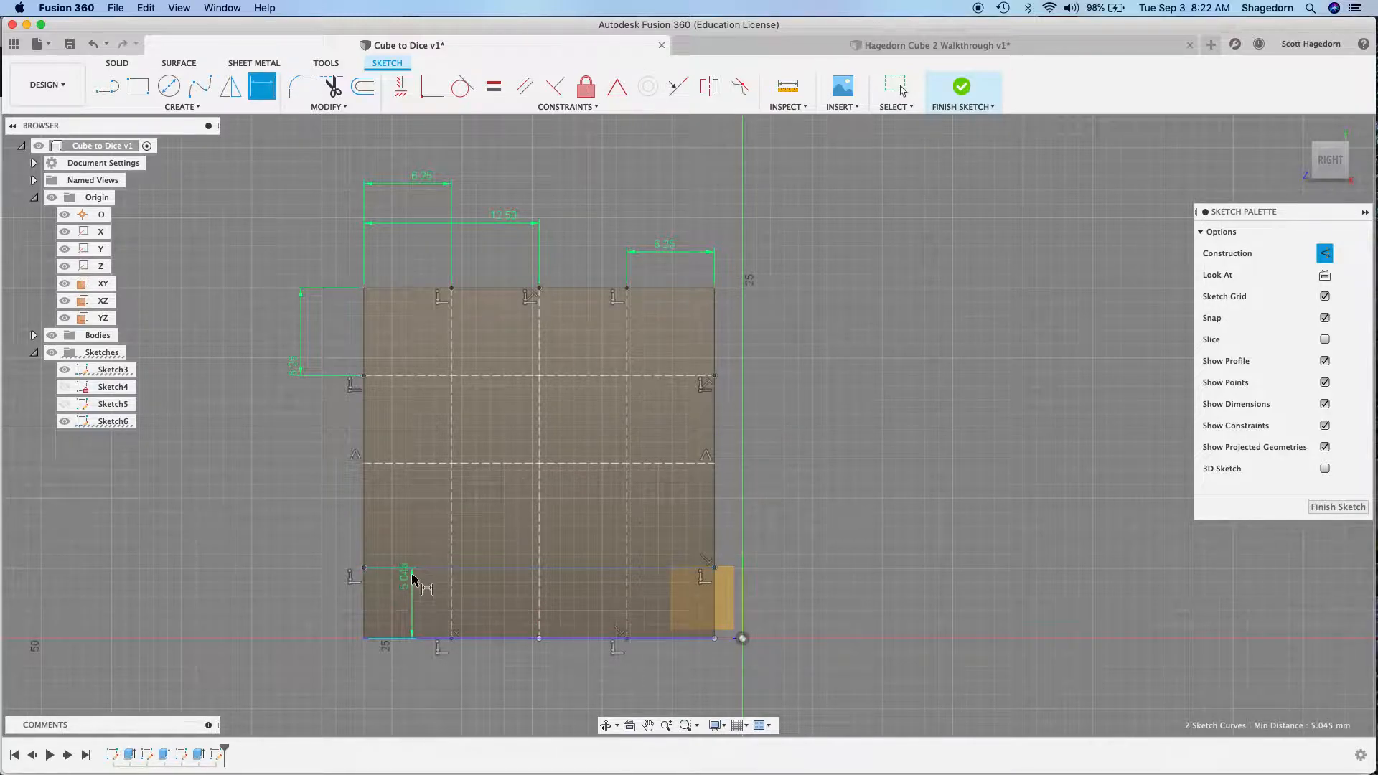
{"action": "left_click", "coordinate": [304, 578]}
{"action": "type", "text": "6.2"}
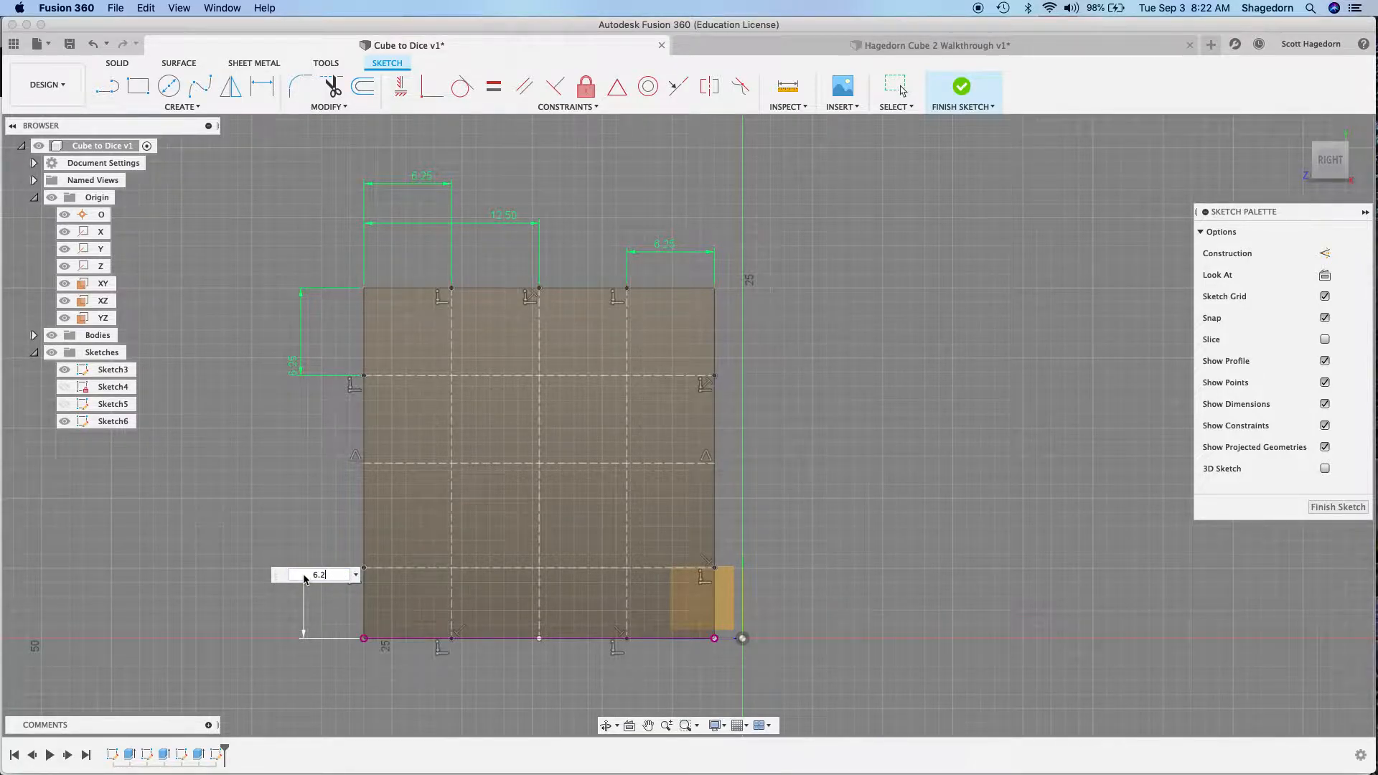
{"action": "type", "text": "5"}
{"action": "key", "text": "Return"}
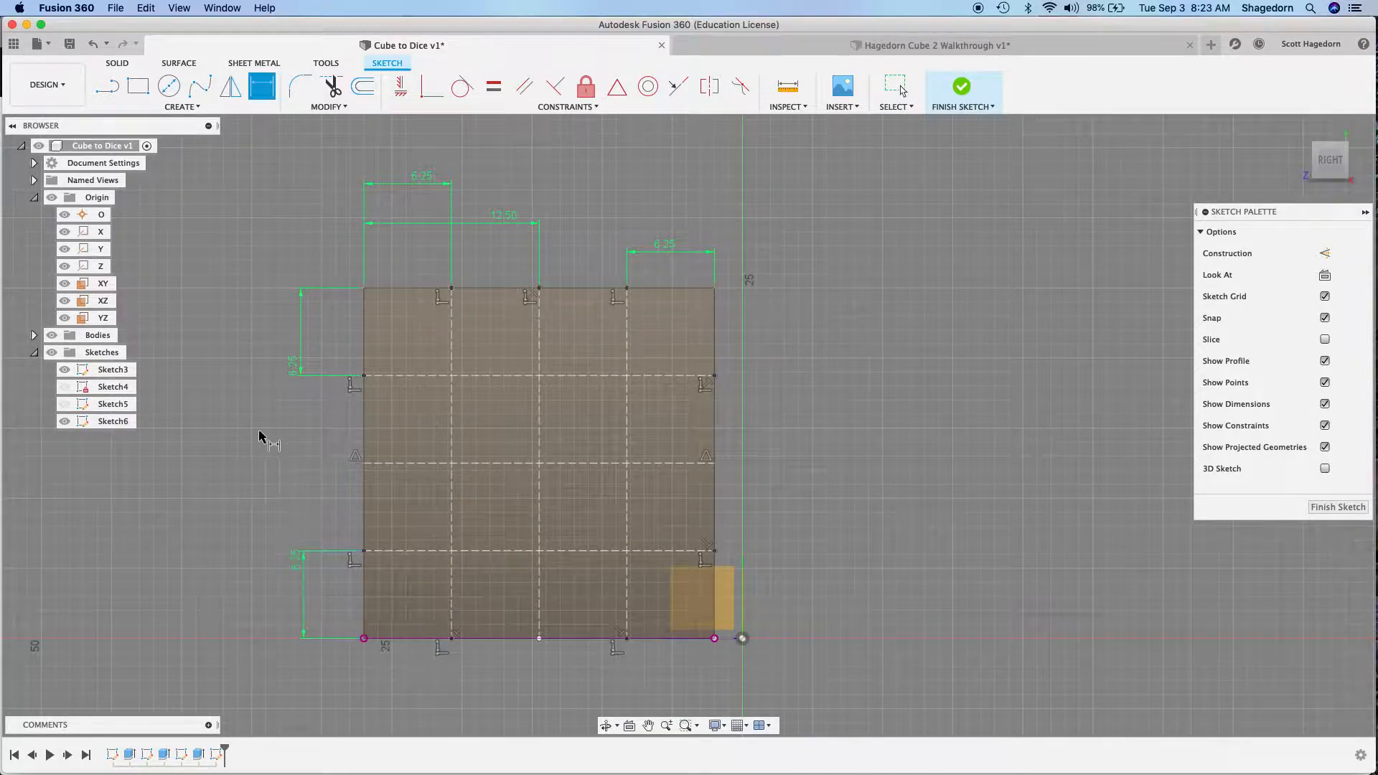
Step: Sketch two 4 mm diameter circles, one at the centre of the construction grid and one at its upper-left intersection
{"action": "key", "text": "c"}
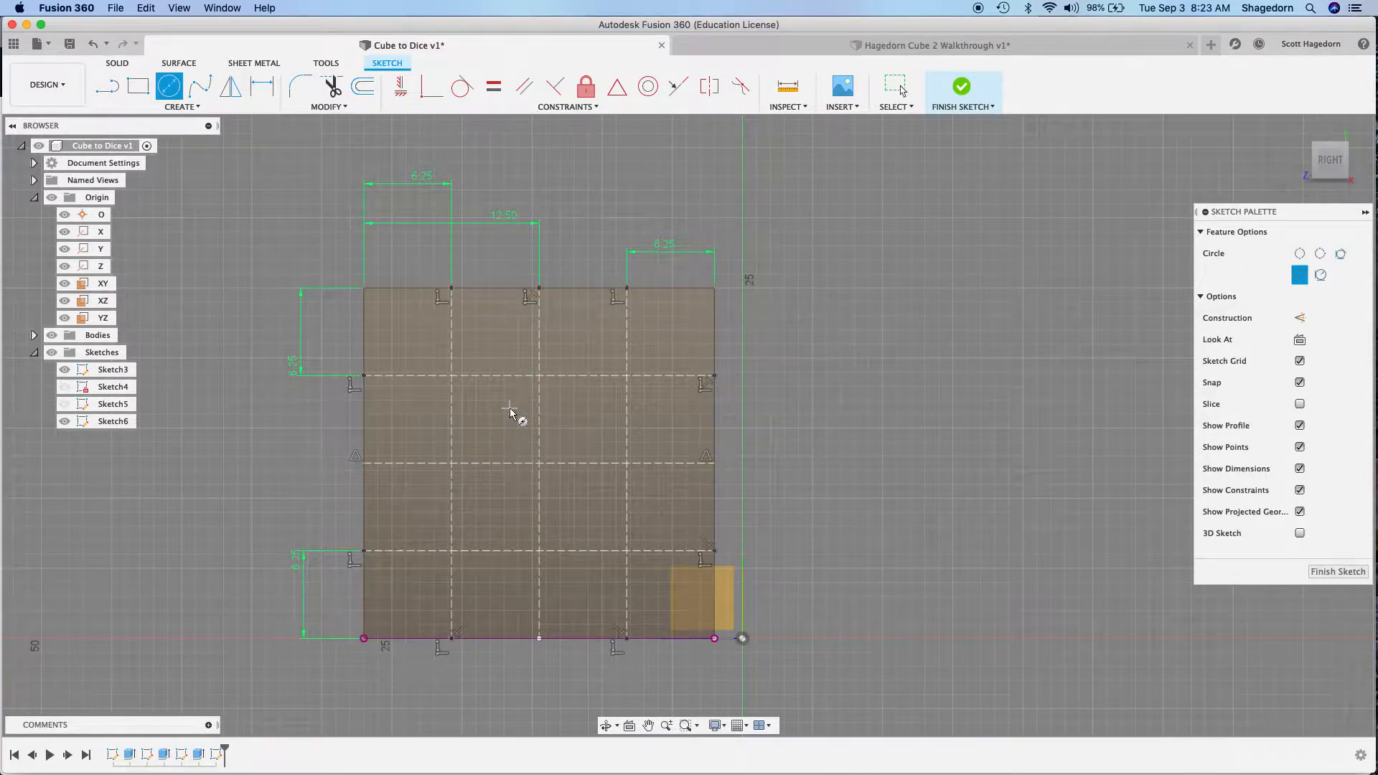
{"action": "left_click", "coordinate": [539, 463]}
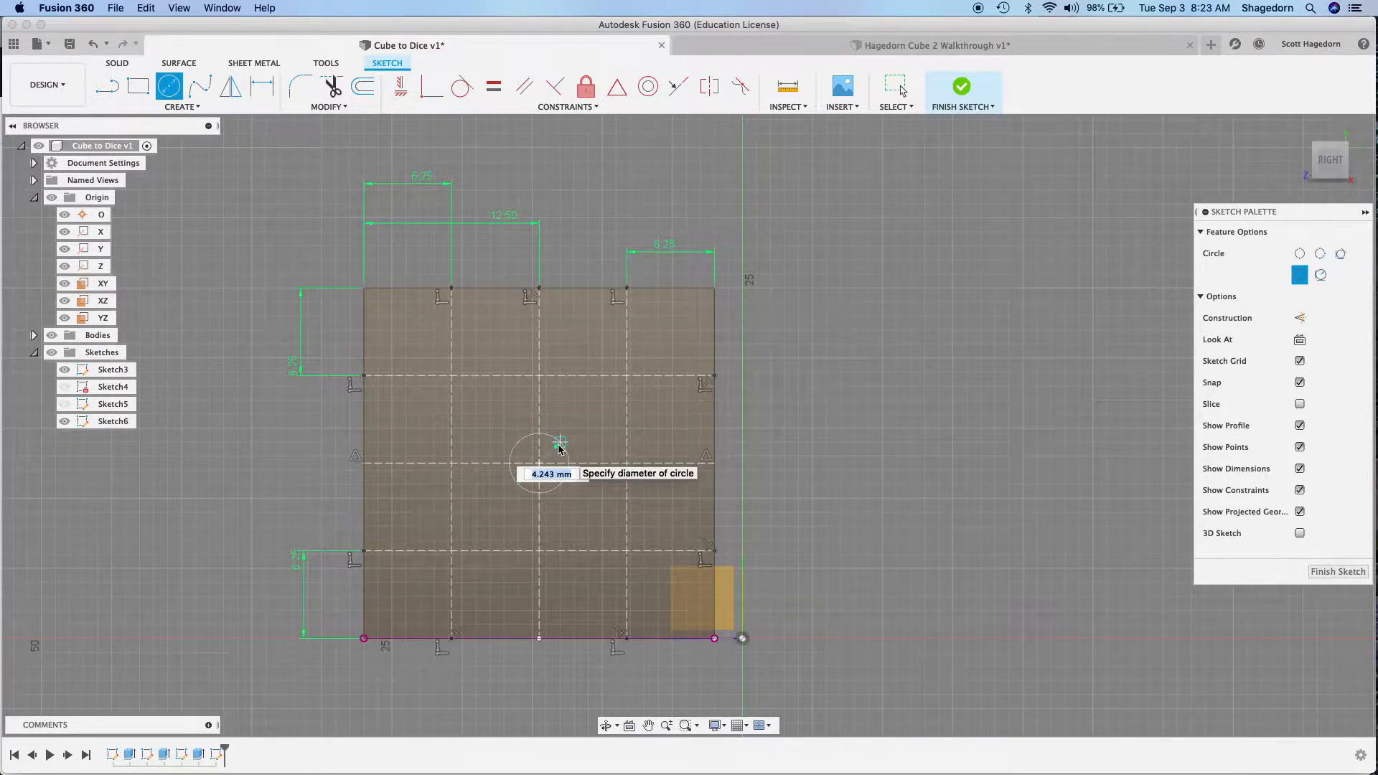
{"action": "key", "text": "Return"}
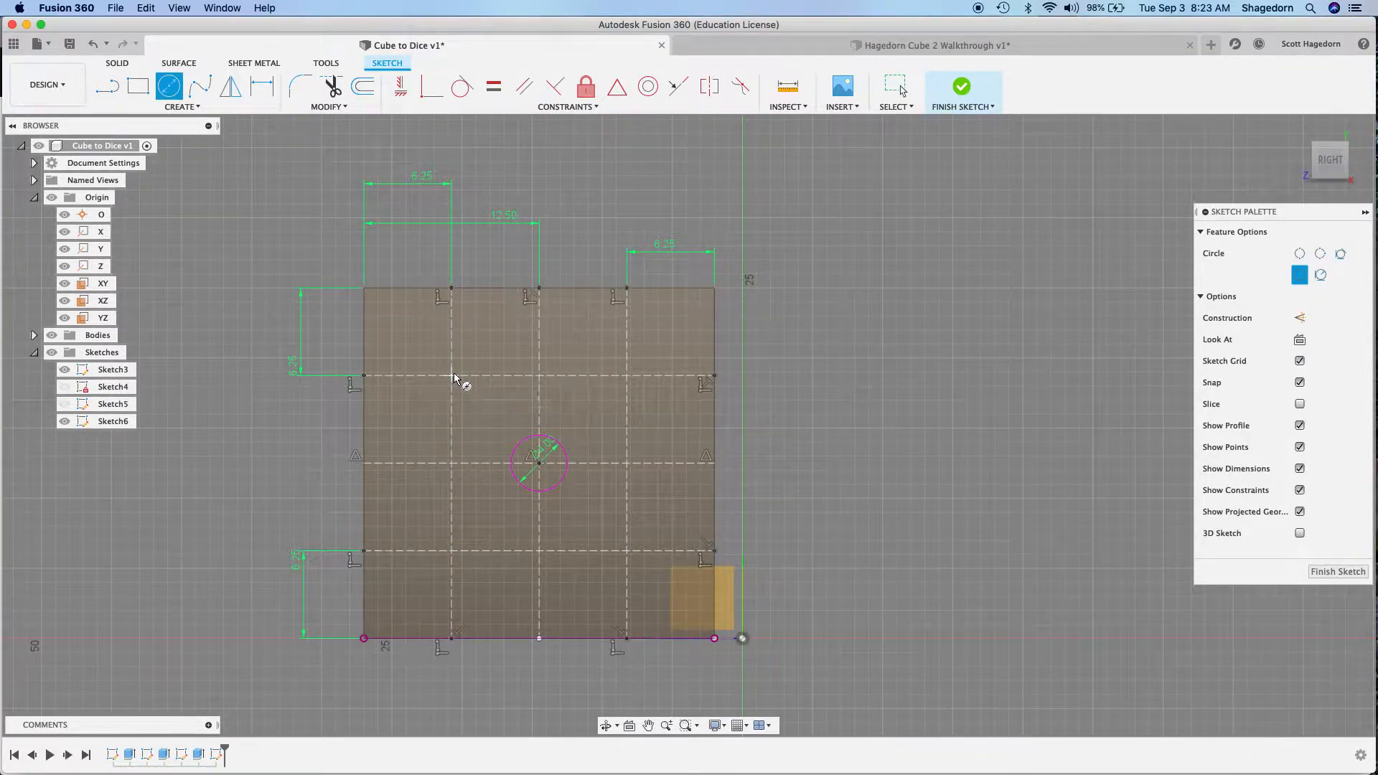
{"action": "left_click", "coordinate": [452, 376]}
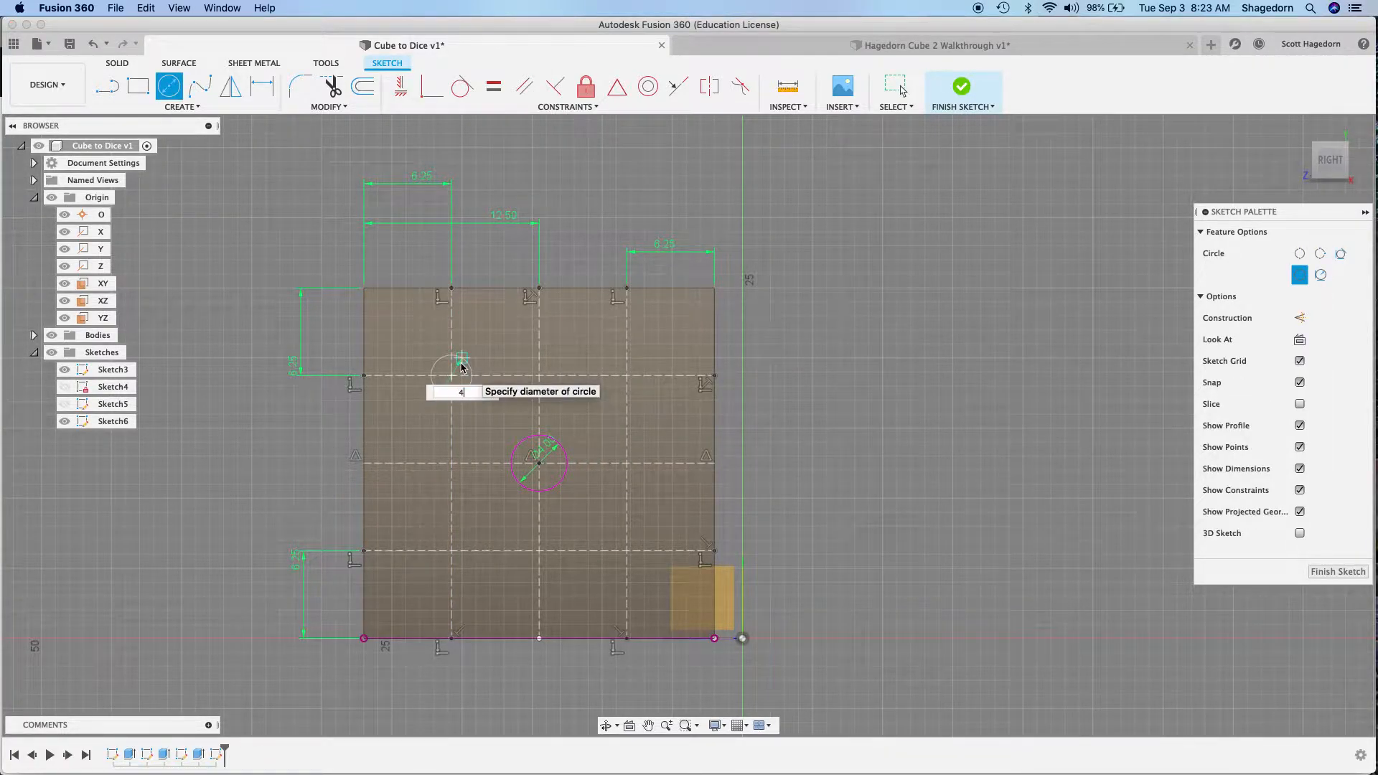
{"action": "type", "text": "4"}
{"action": "key", "text": "Return"}
{"action": "key", "text": "Escape"}
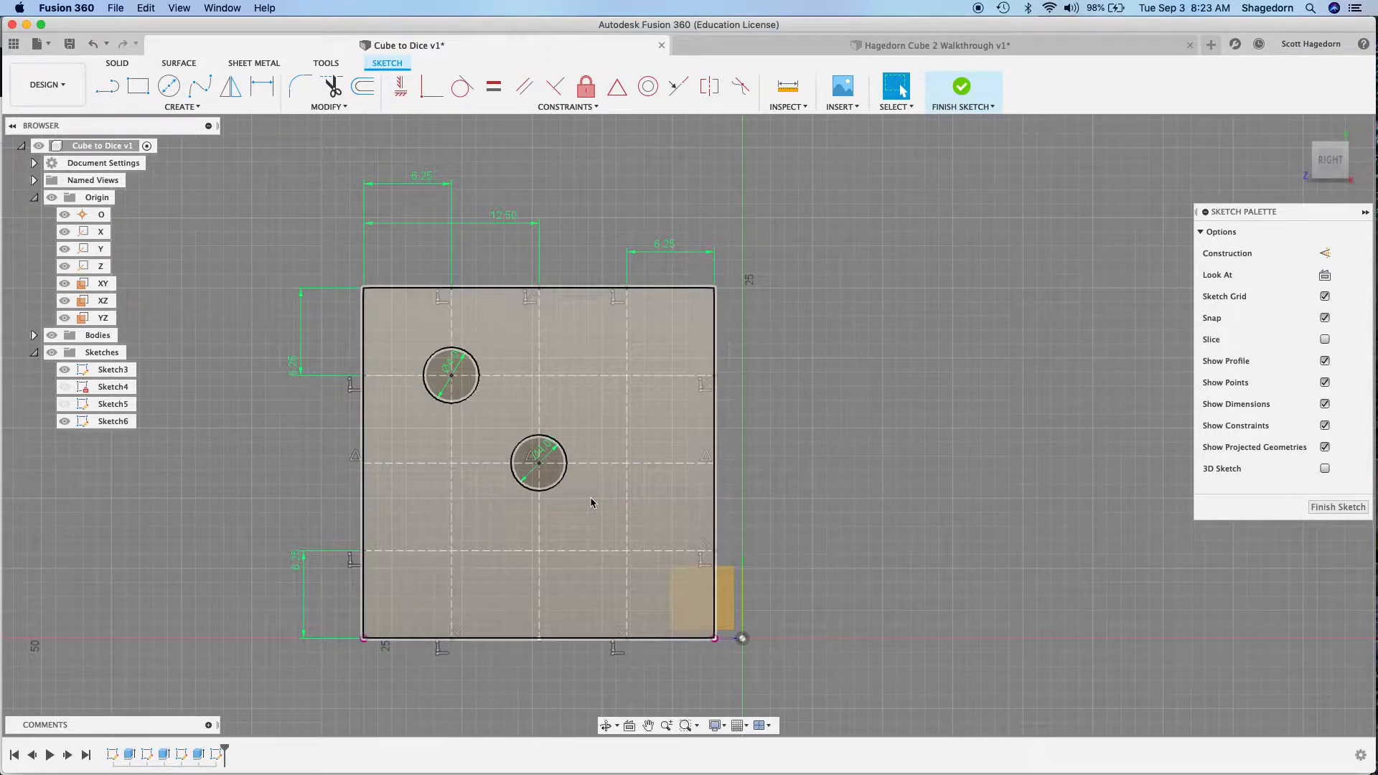
Step: Sketch a third 4 mm diameter circle at the grid's lower-right intersection and finish the sketch
{"action": "key", "text": "c"}
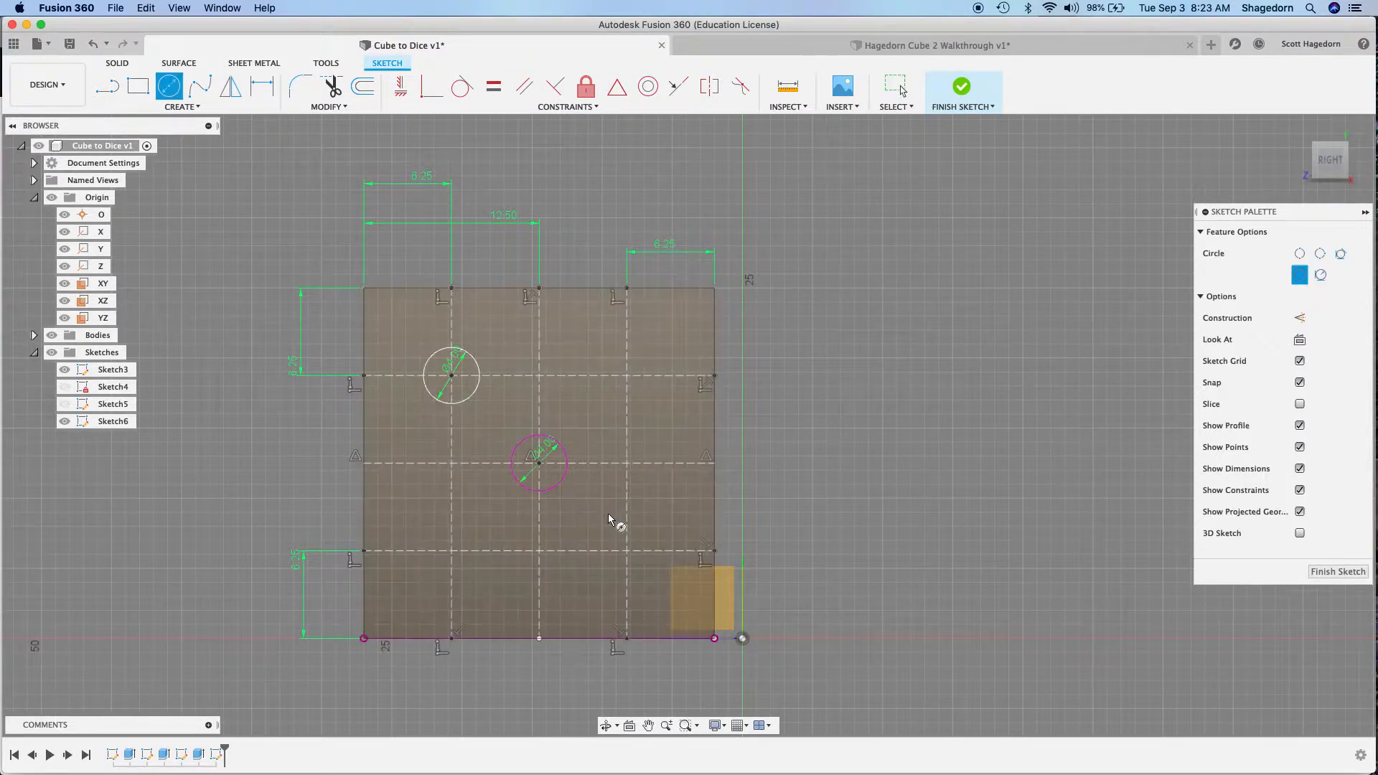
{"action": "left_click", "coordinate": [628, 551]}
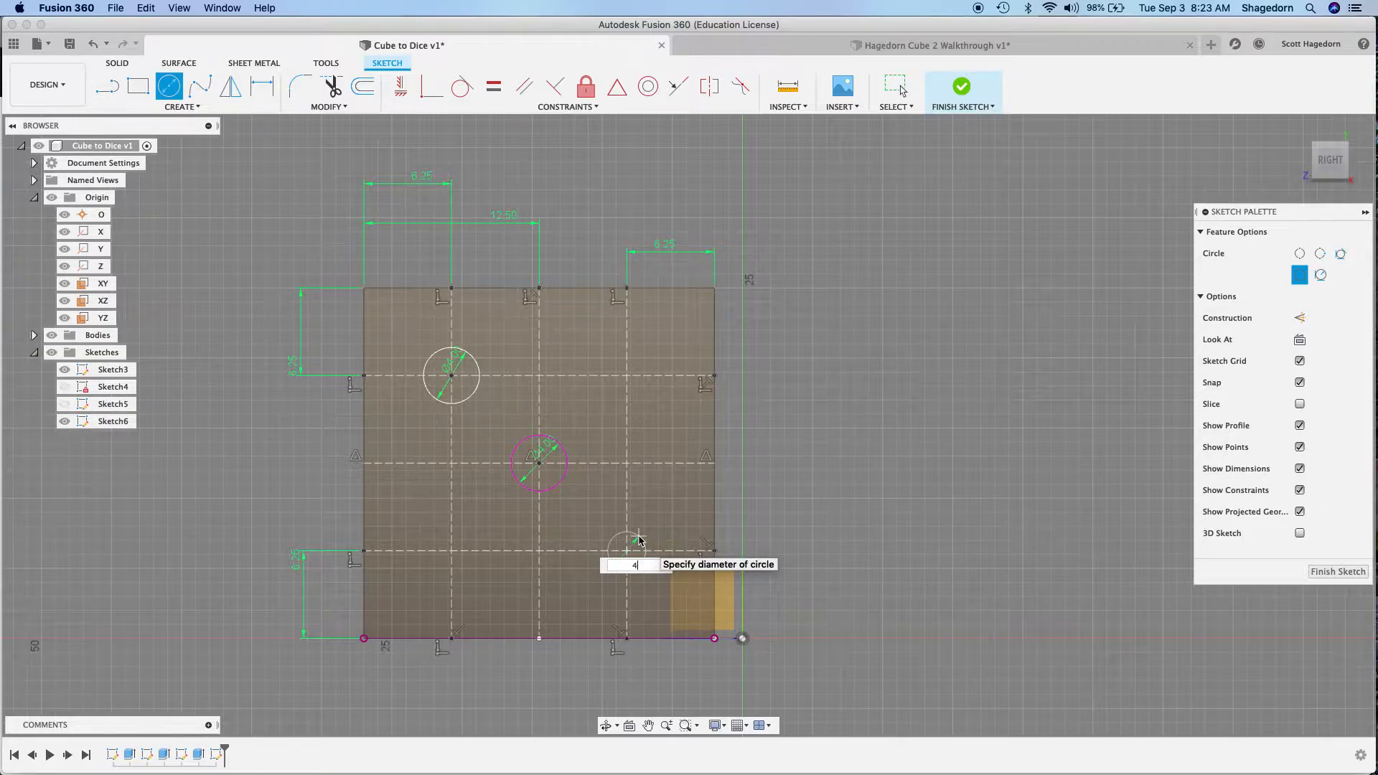
{"action": "key", "text": "Return"}
{"action": "key", "text": "Escape"}
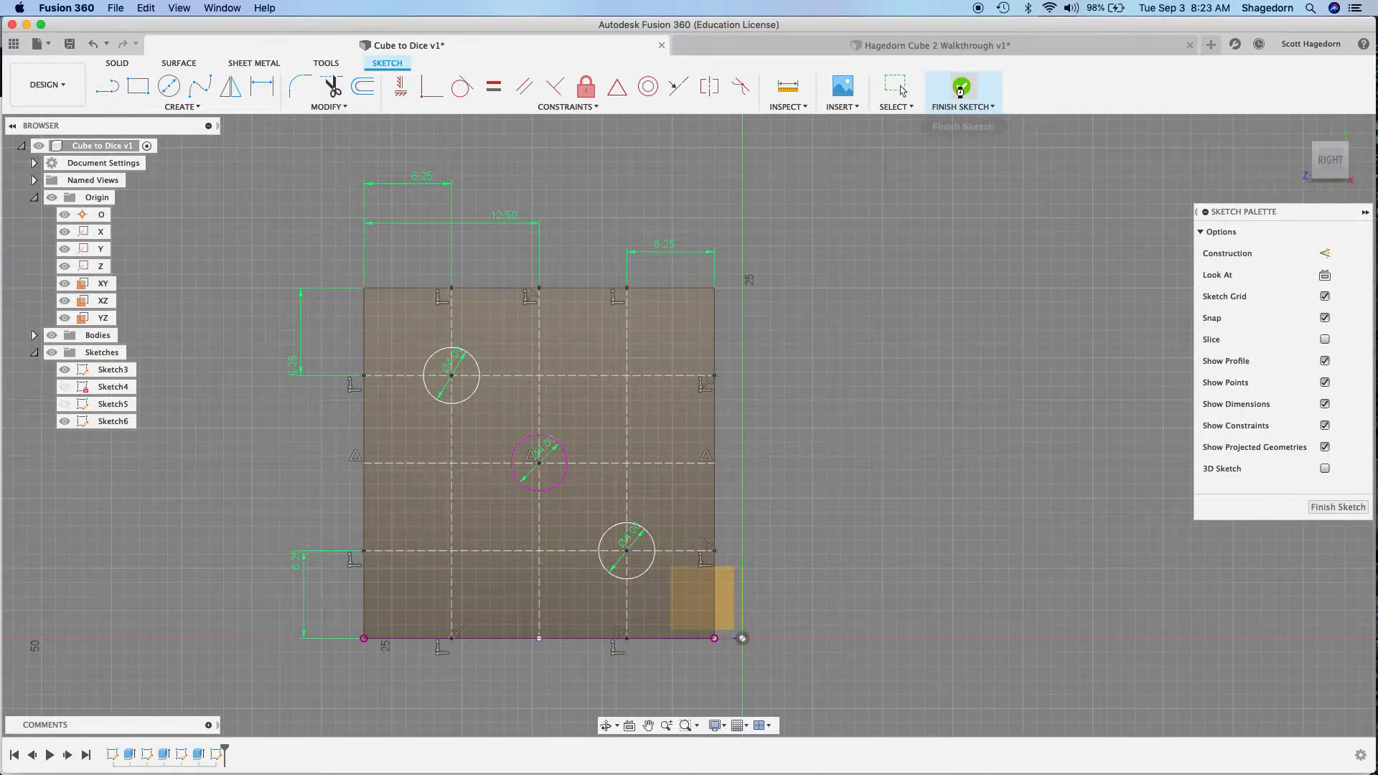
{"action": "left_click", "coordinate": [960, 90]}
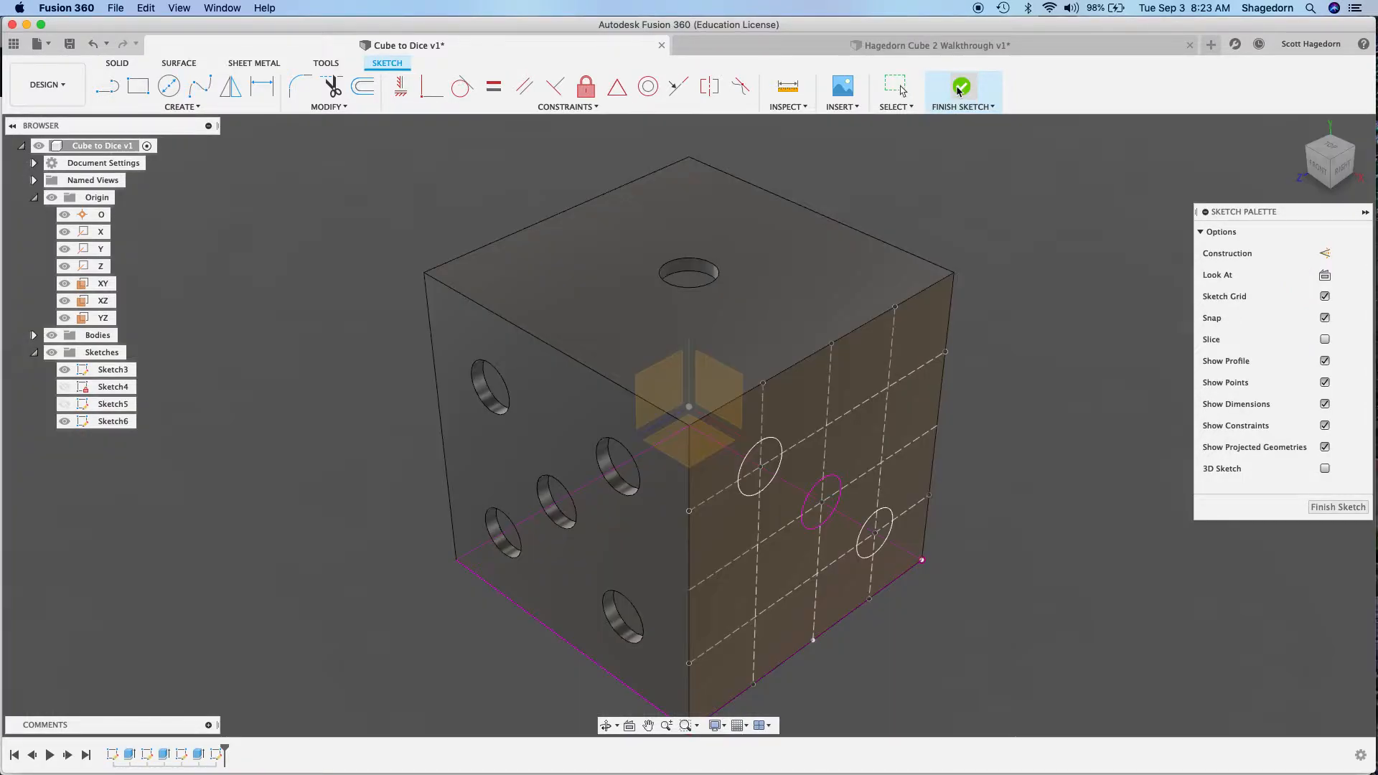
Step: Extrude the three diagonal circles -1 mm into the cube face as a cut to form the pips
{"action": "left_click", "coordinate": [1333, 175]}
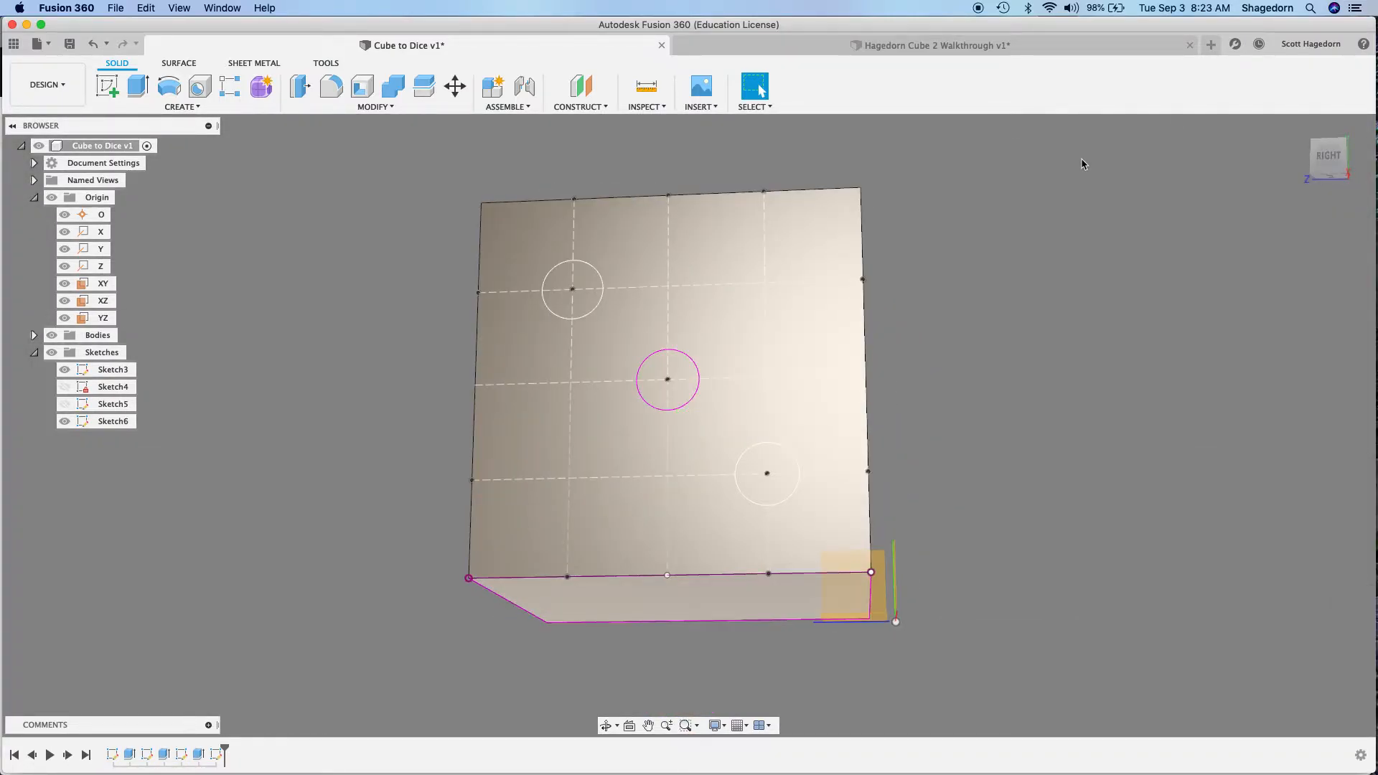
{"action": "key", "text": "e"}
{"action": "left_click", "coordinate": [595, 303]}
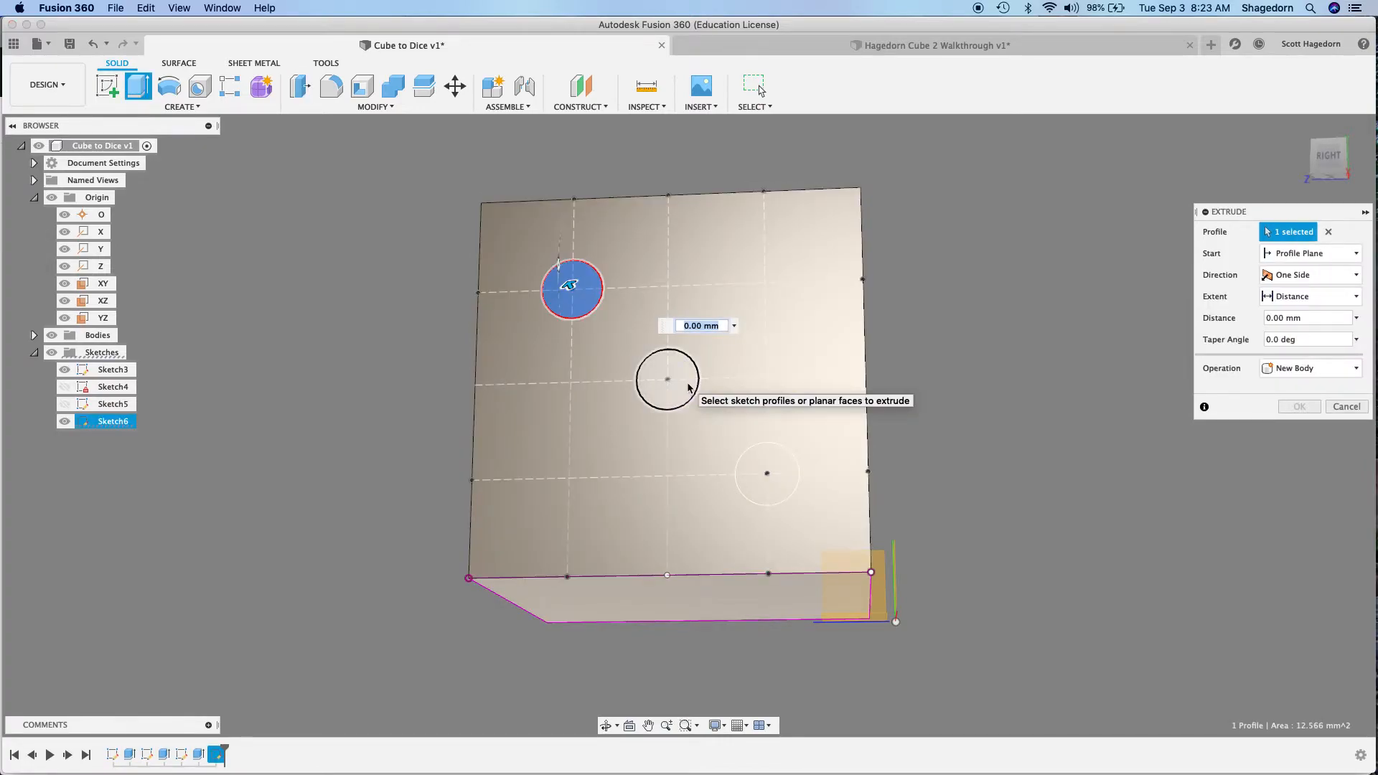
{"action": "left_click", "coordinate": [688, 384]}
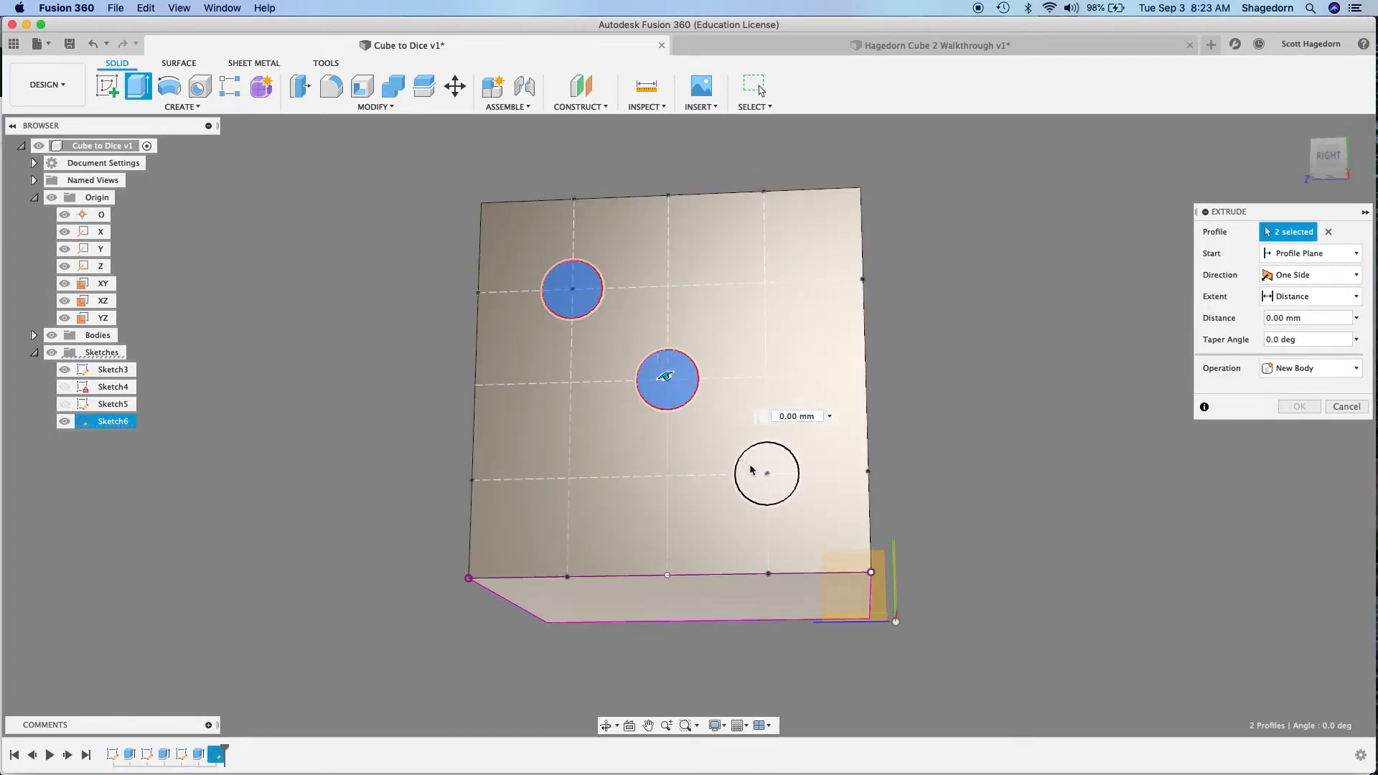
{"action": "left_click", "coordinate": [751, 471]}
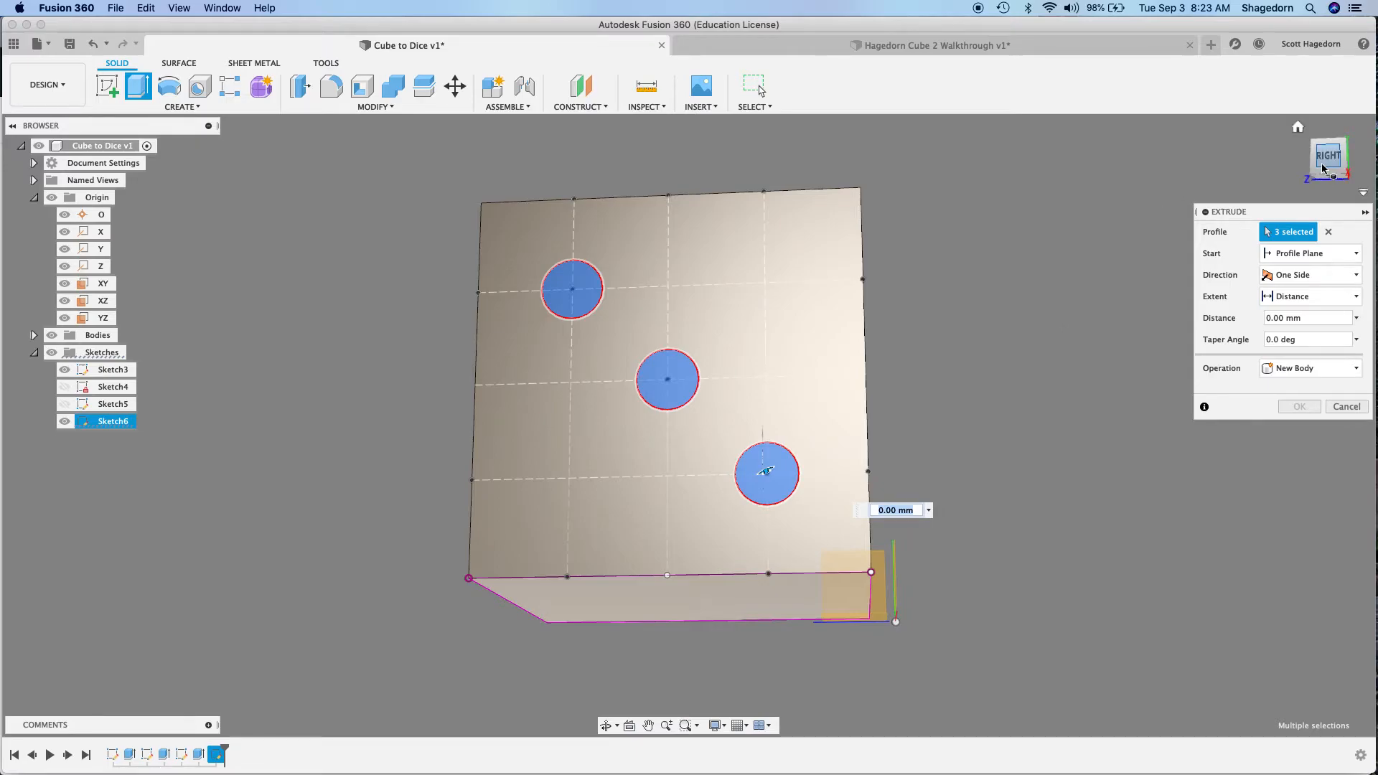
{"action": "middle_click_drag", "start_coordinate": [1240, 170], "coordinate": [1298, 127], "text": "shift"}
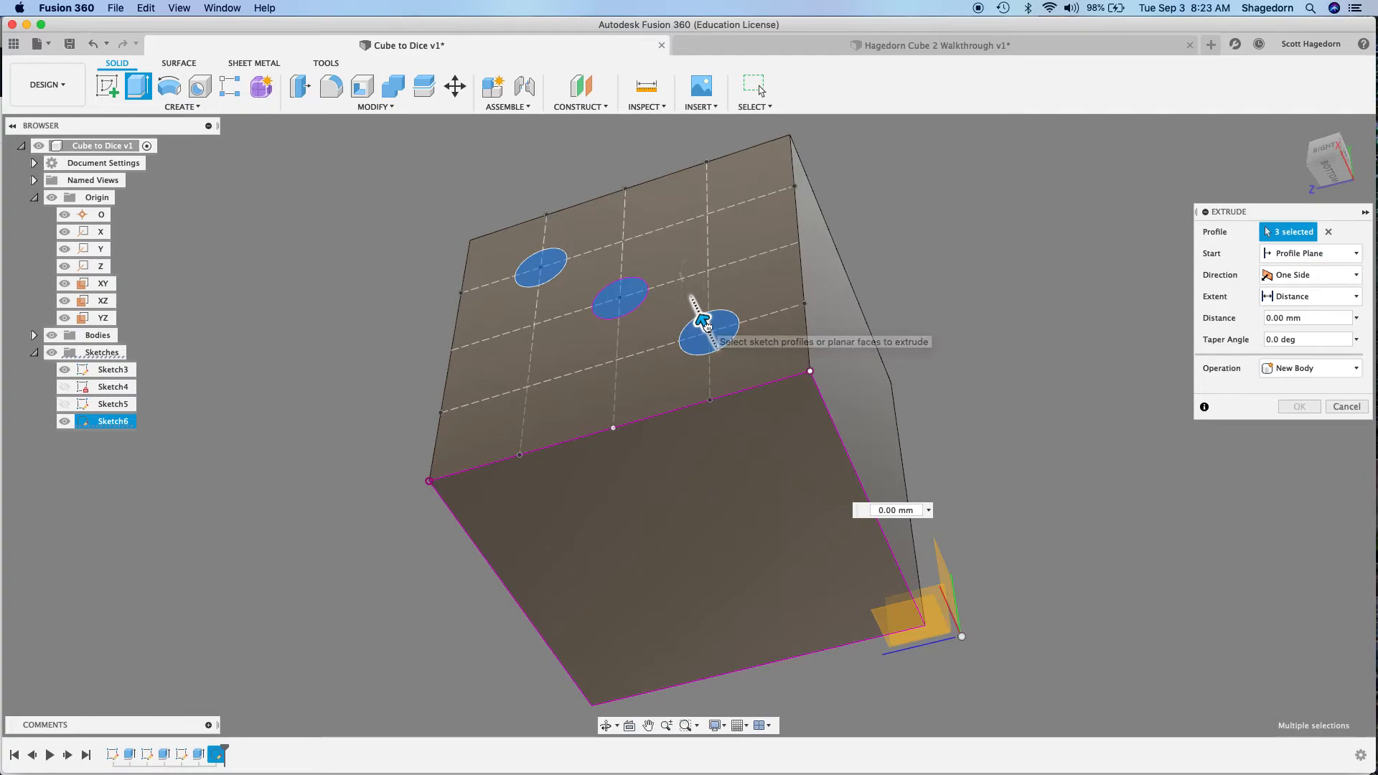
{"action": "left_click_drag", "start_coordinate": [700, 318], "coordinate": [713, 336]}
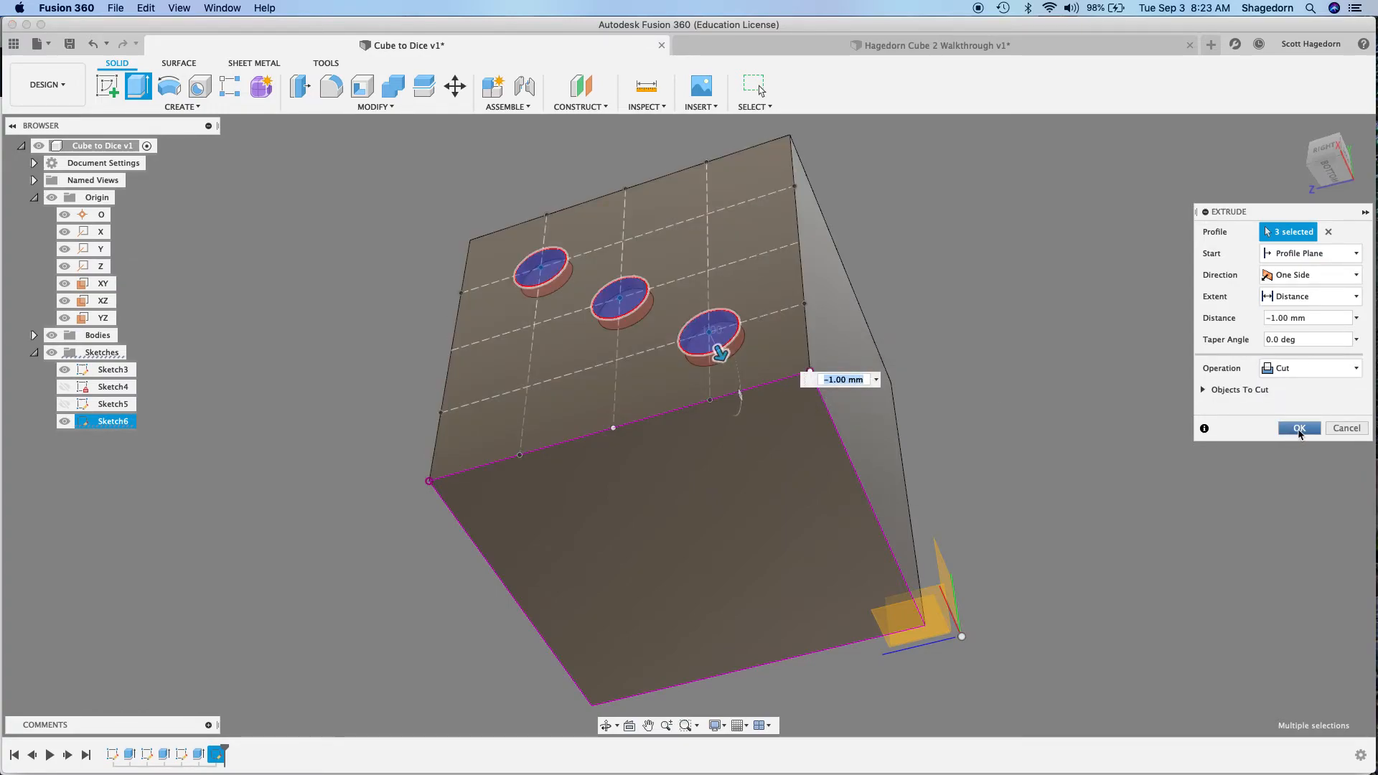
{"action": "left_click", "coordinate": [1299, 429]}
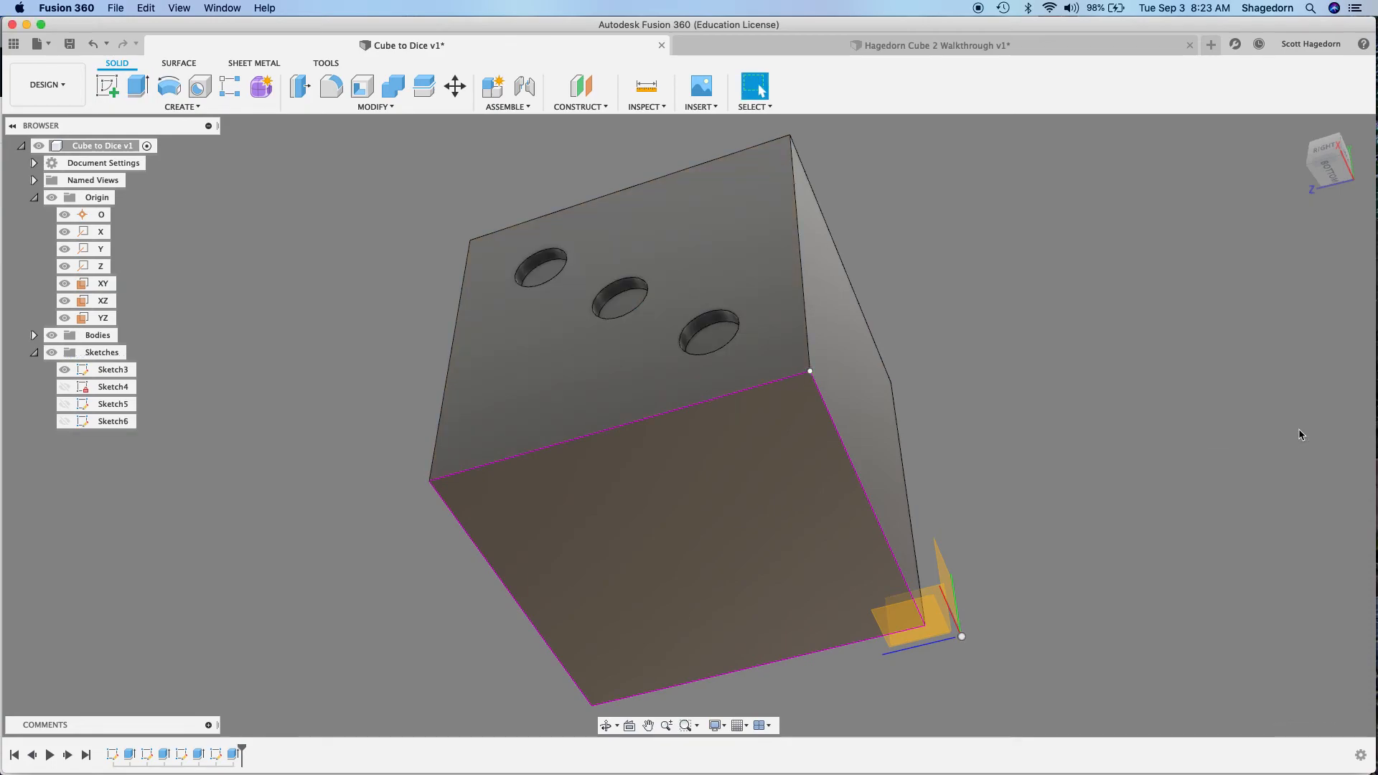